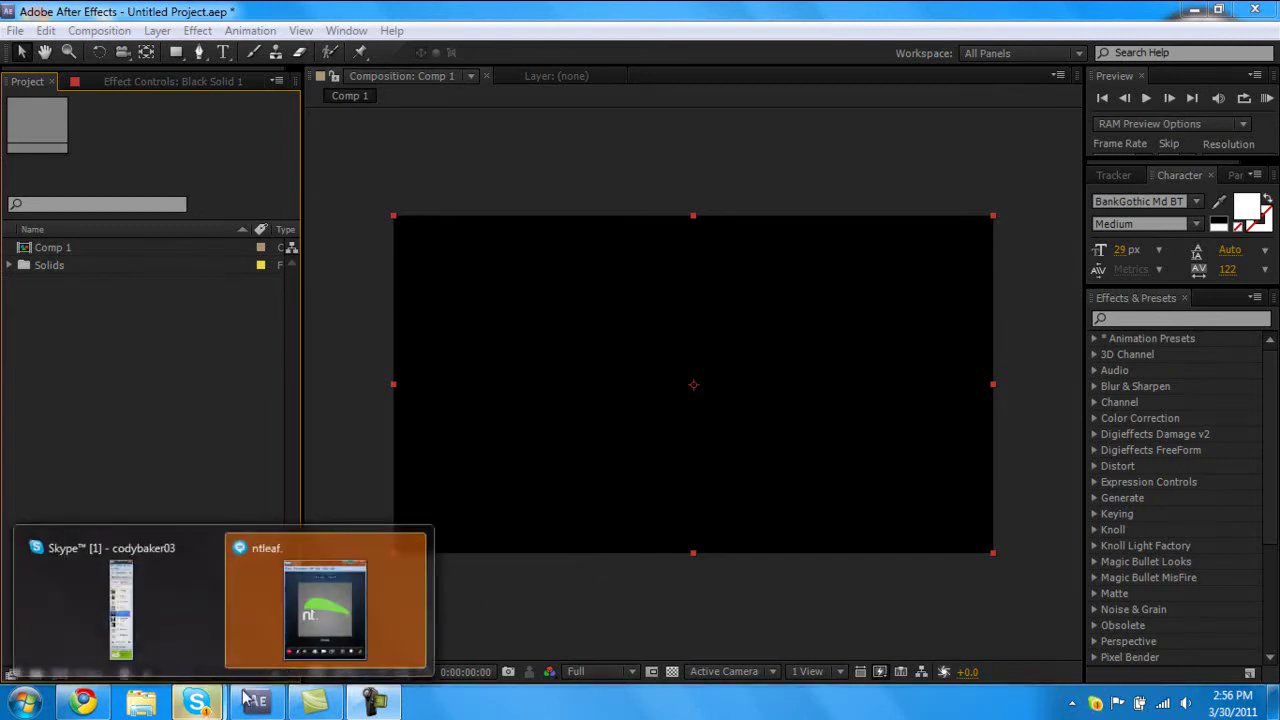
Look up the FORM//TEST video among the YouTube channel's uploaded videos.
click(320, 600)
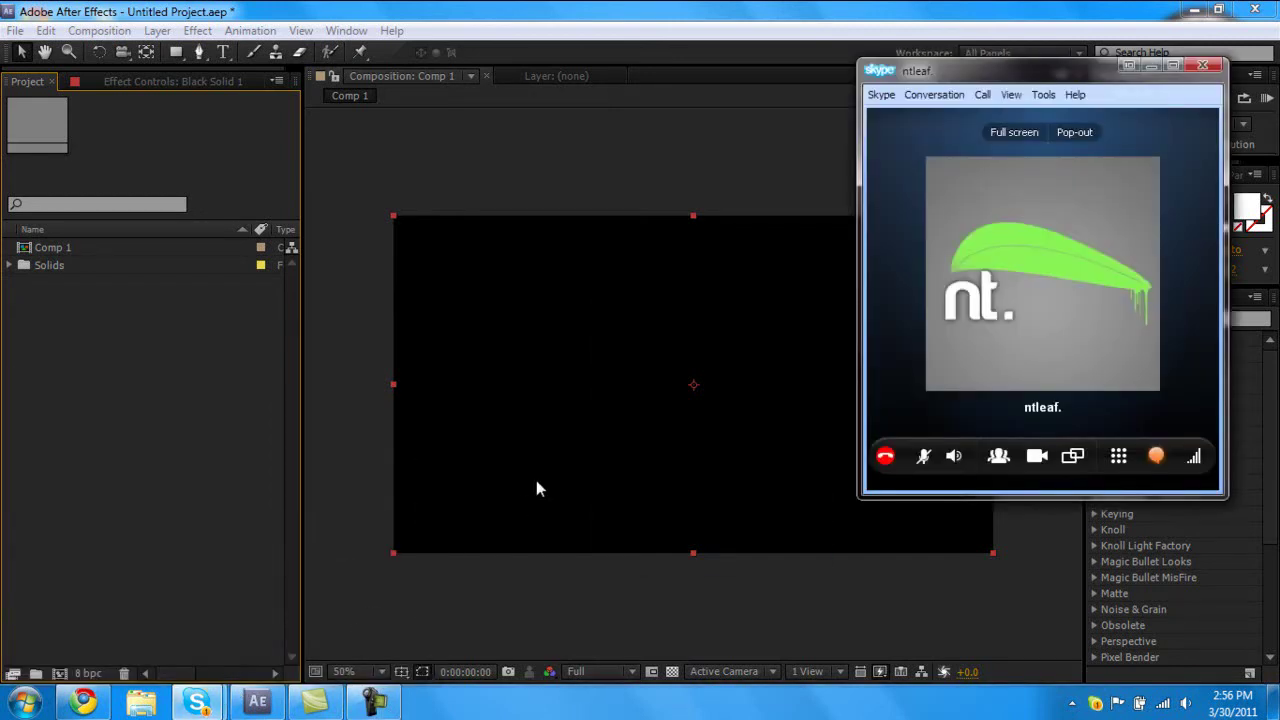
click(1151, 70)
click(110, 625)
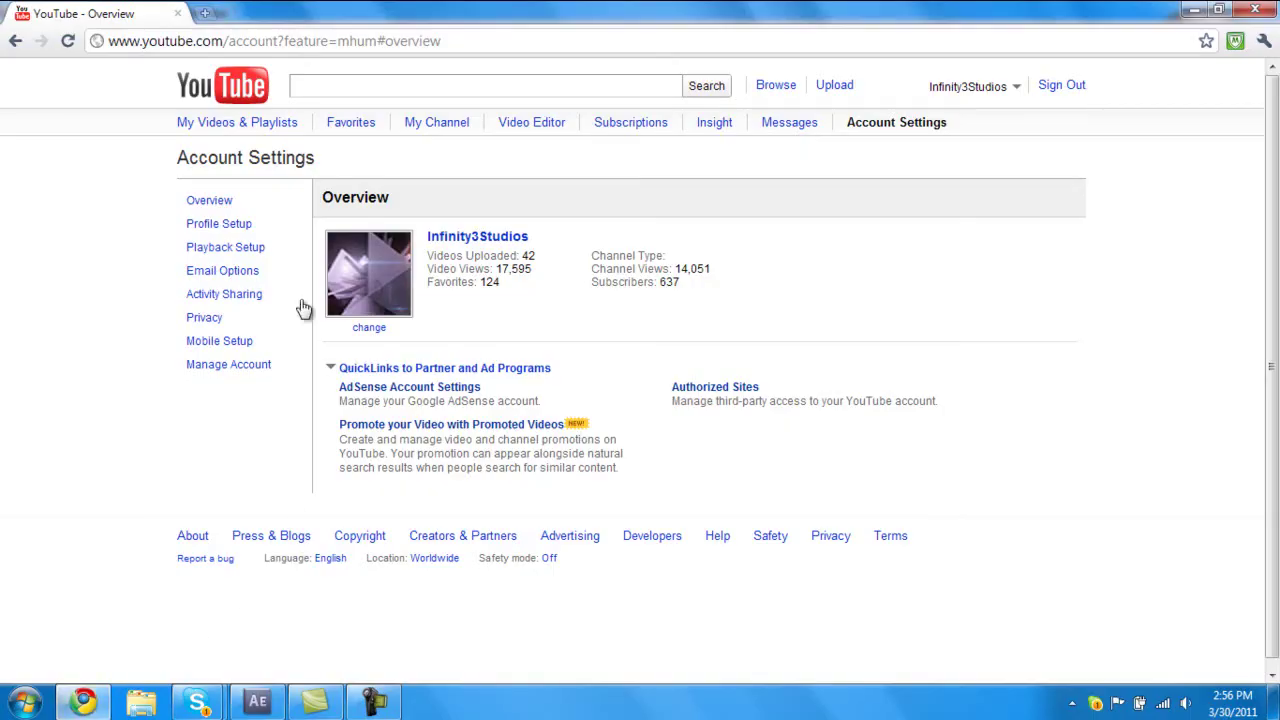
click(962, 86)
click(948, 133)
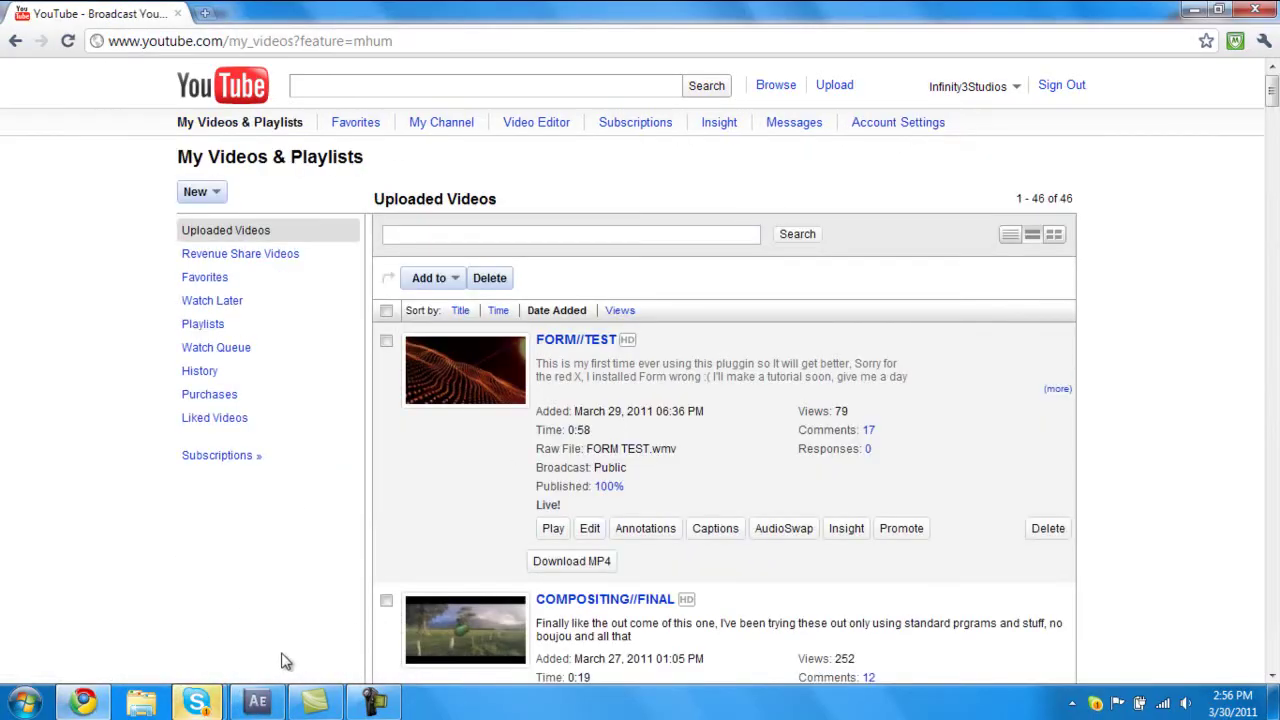
click(571, 342)
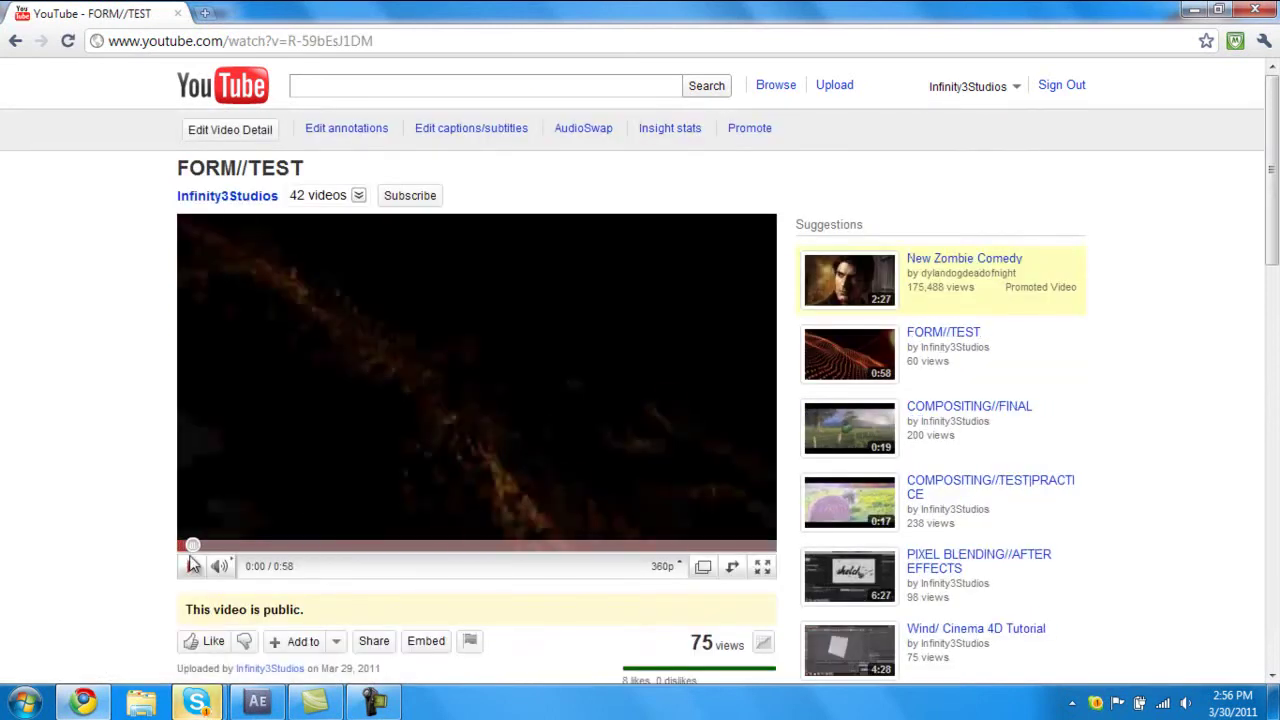
scroll(332, 440, down, 5)
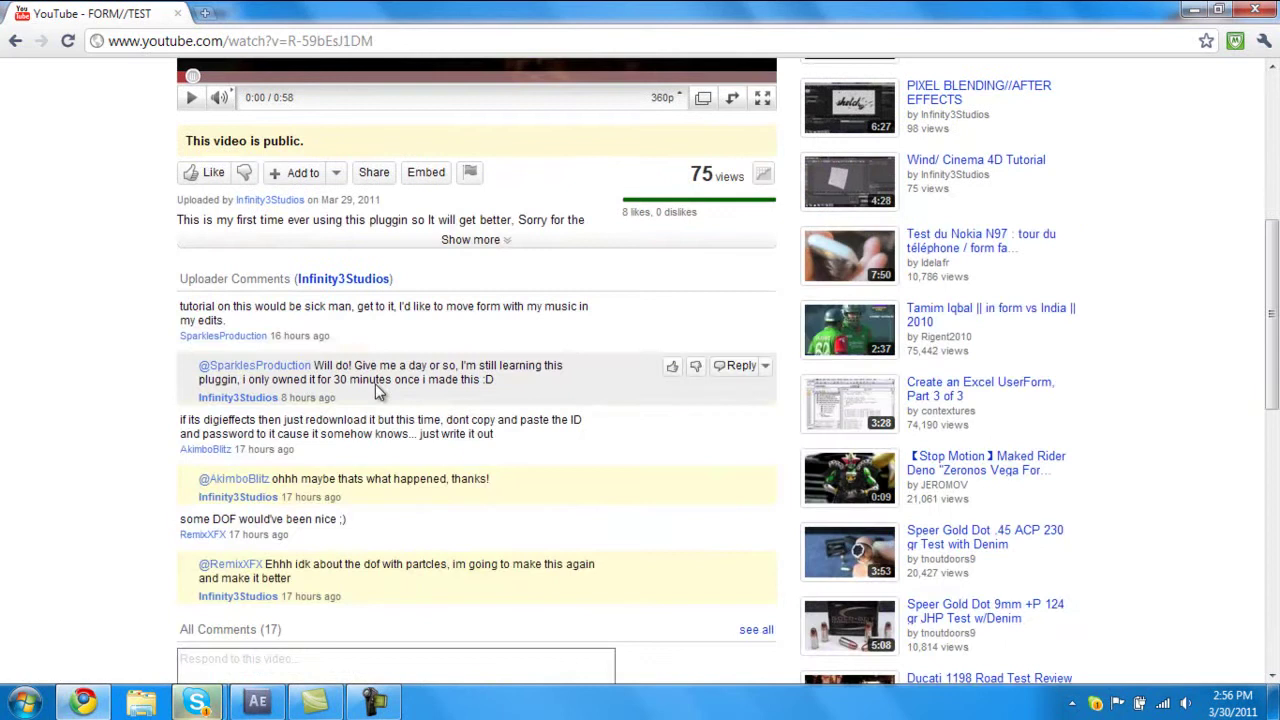
scroll(390, 420, down, 3)
scroll(429, 463, up, 3)
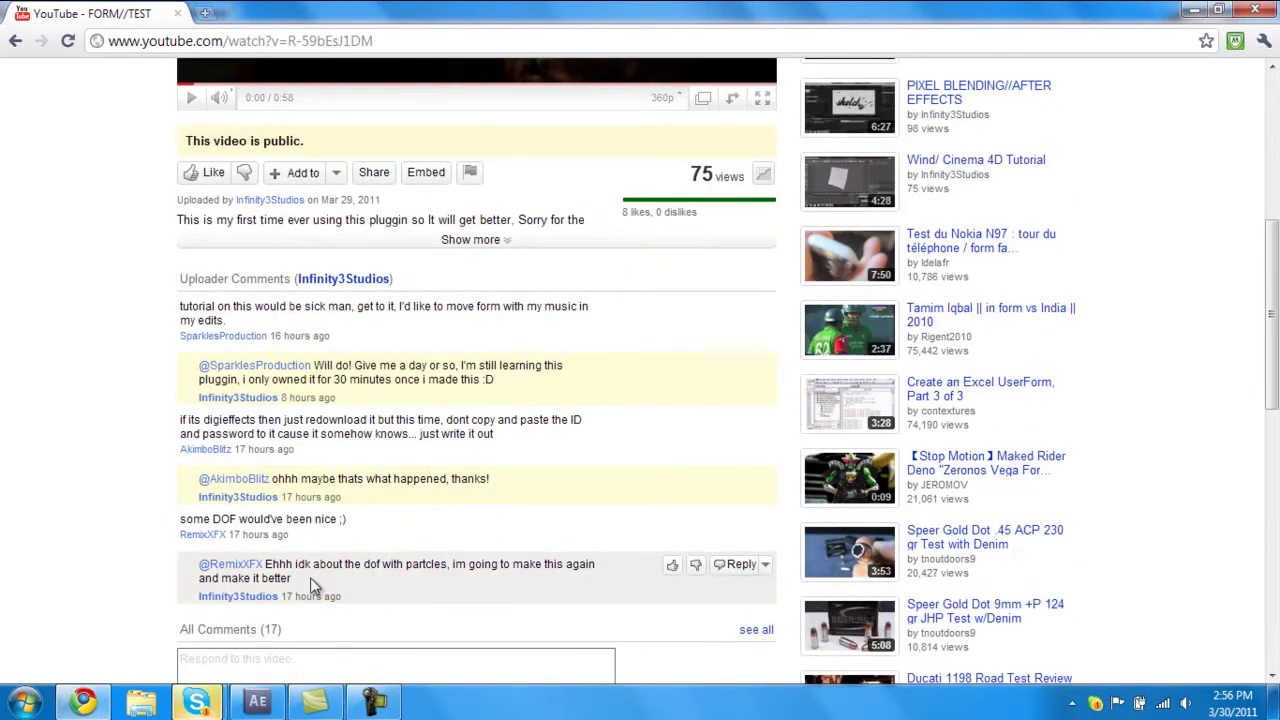
Import the 05 Clocks song from the Desktop through the Import File dialog.
click(257, 701)
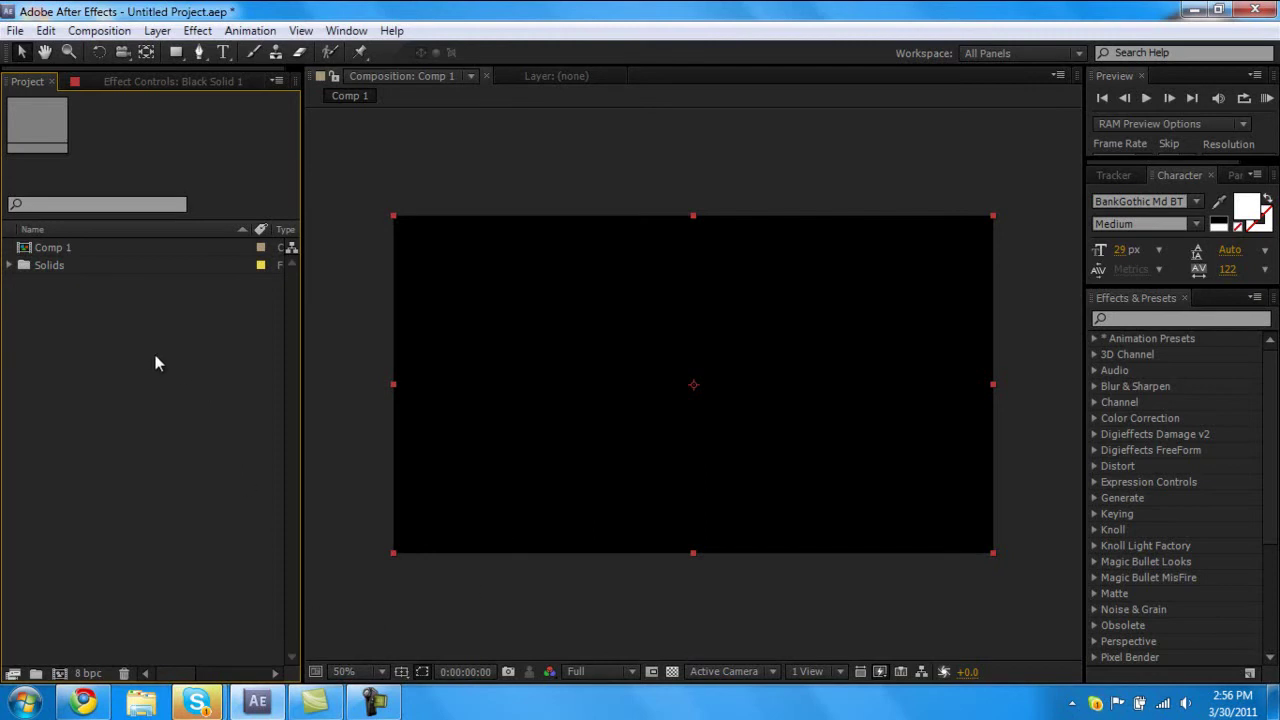
double_click(50, 290)
click(288, 255)
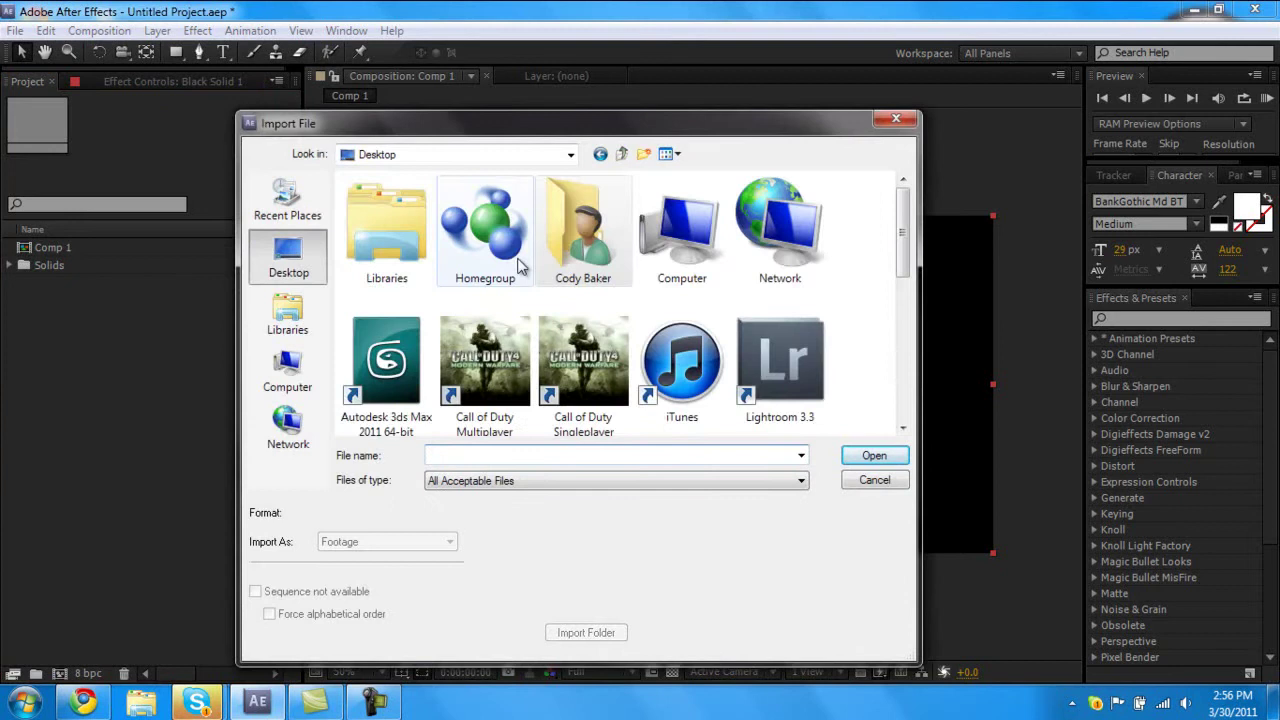
scroll(655, 218, down, 5)
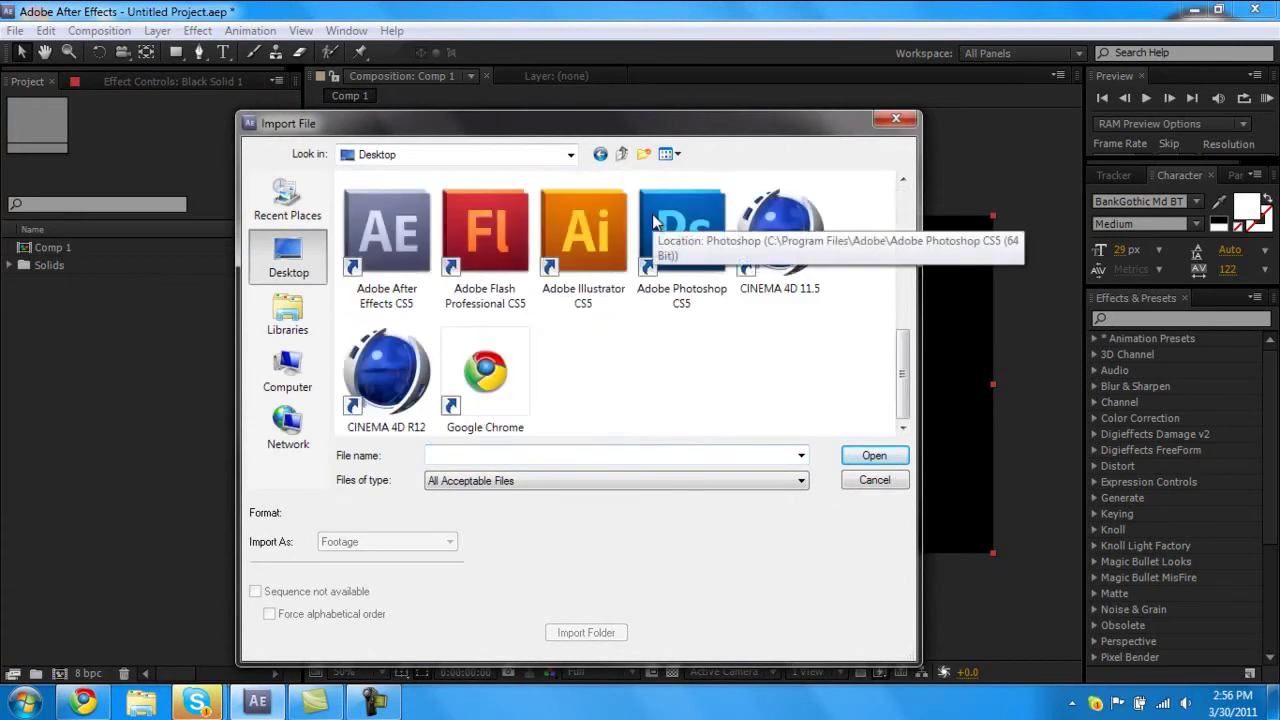
scroll(655, 220, up, 2)
click(760, 235)
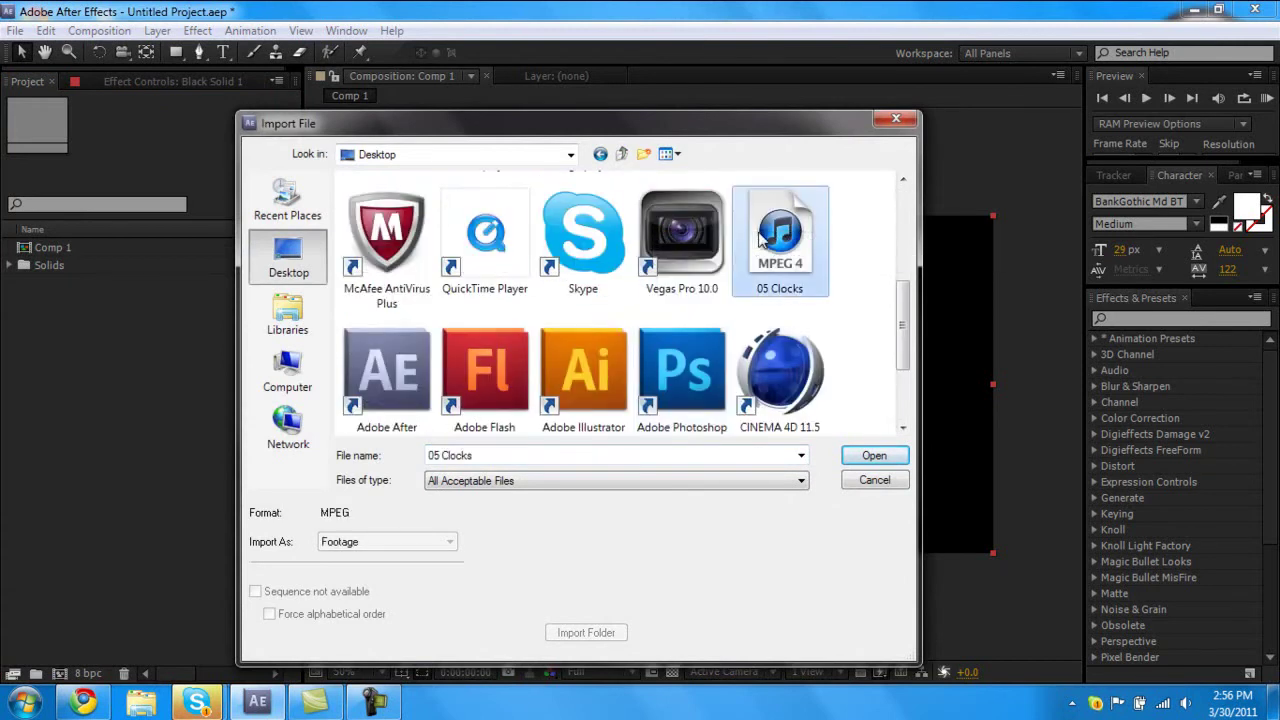
double_click(760, 235)
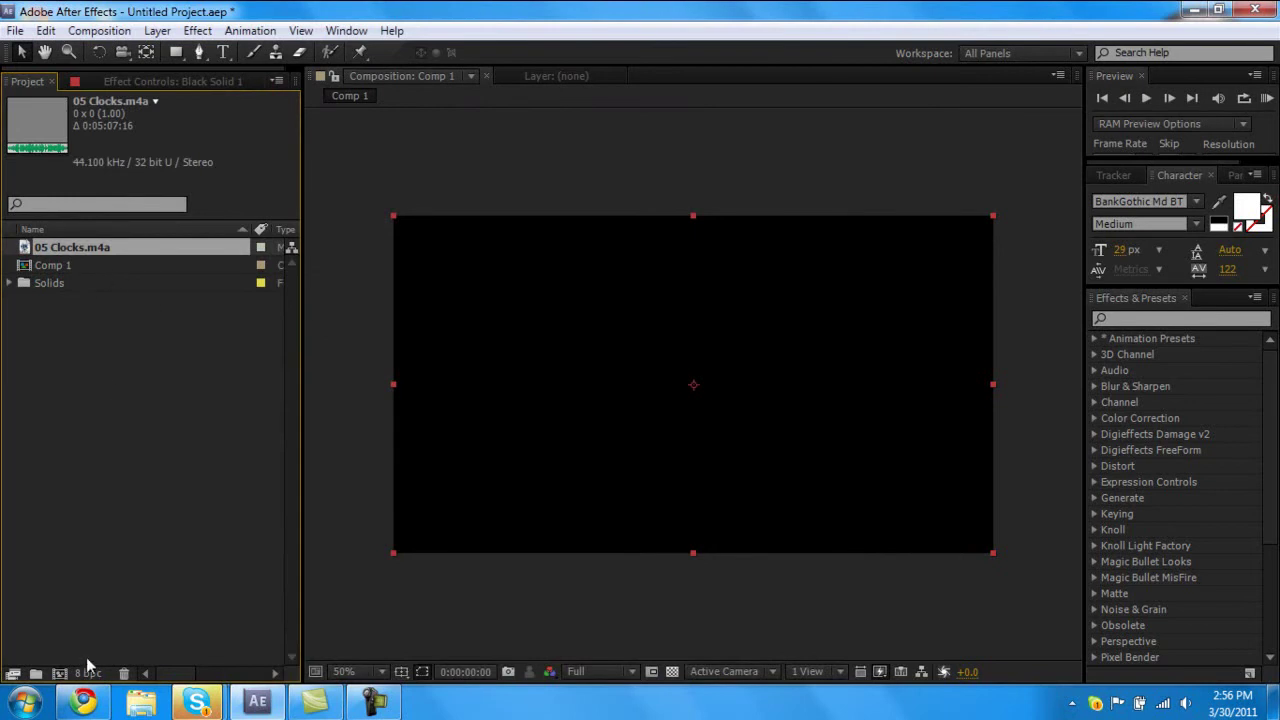
Make a 05 Clocks composition from the song, close Comp 1, and preview it.
click(60, 674)
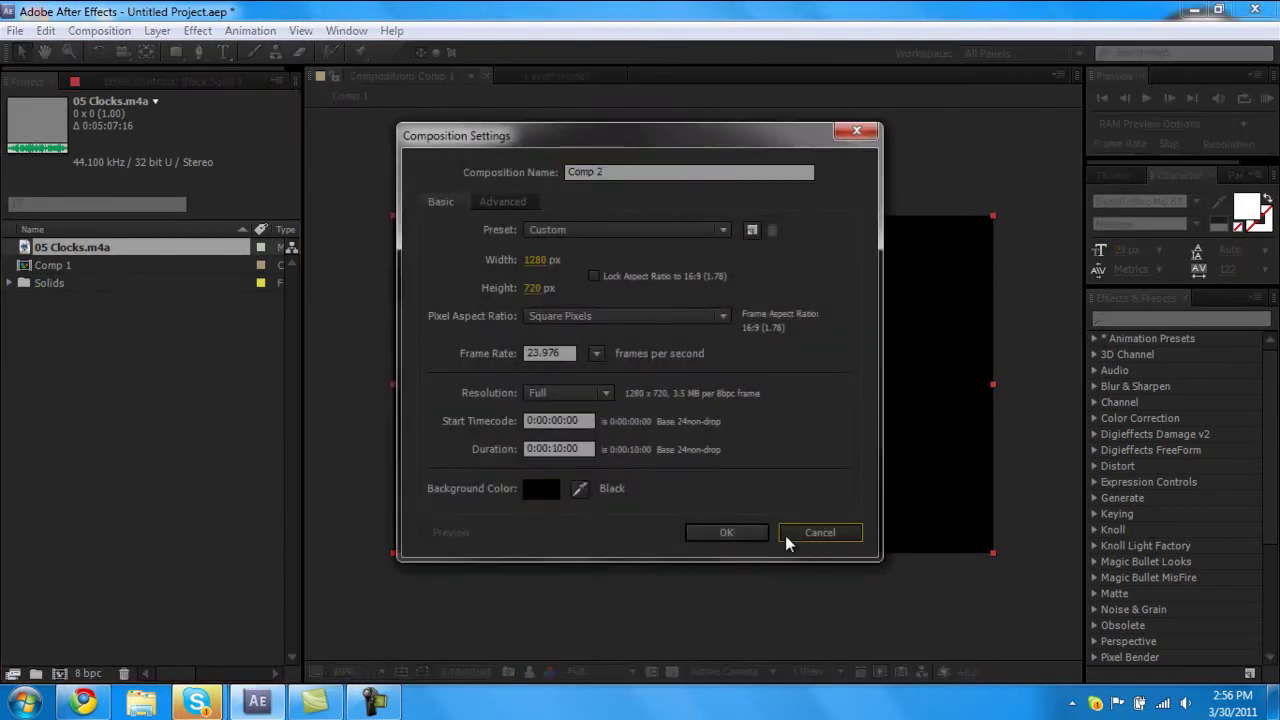
click(787, 538)
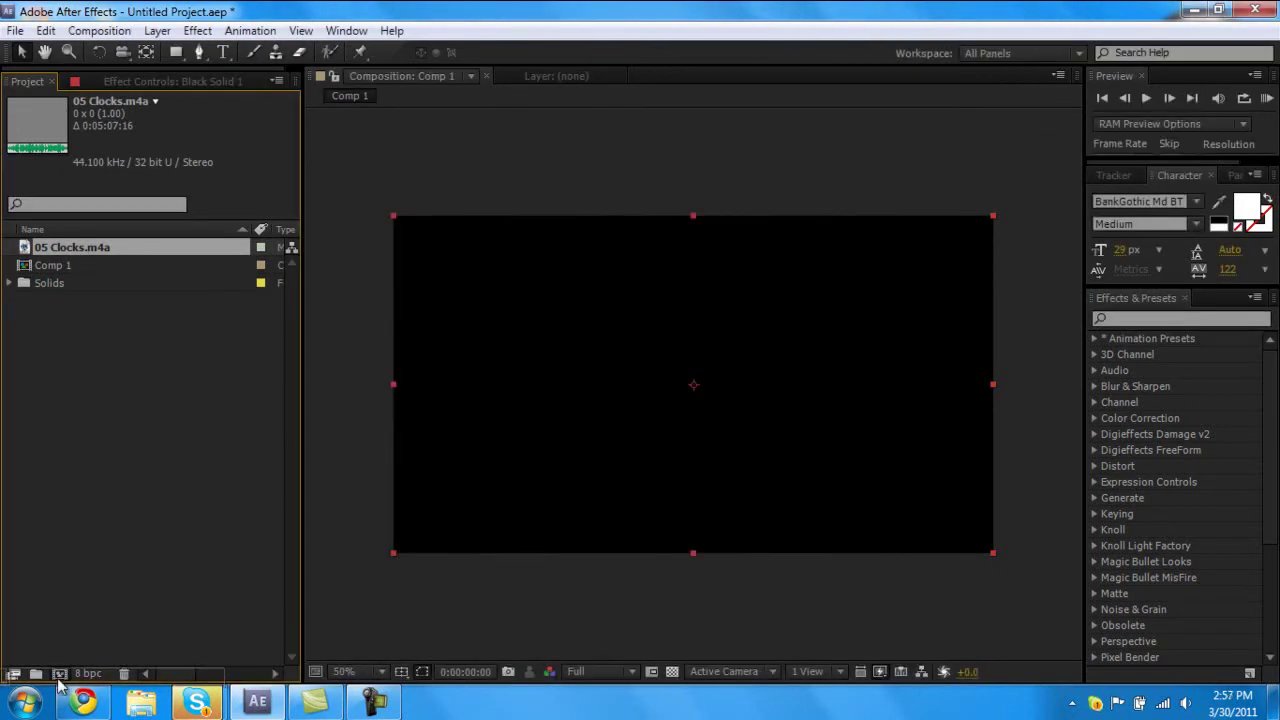
drag(58, 678, 59, 675)
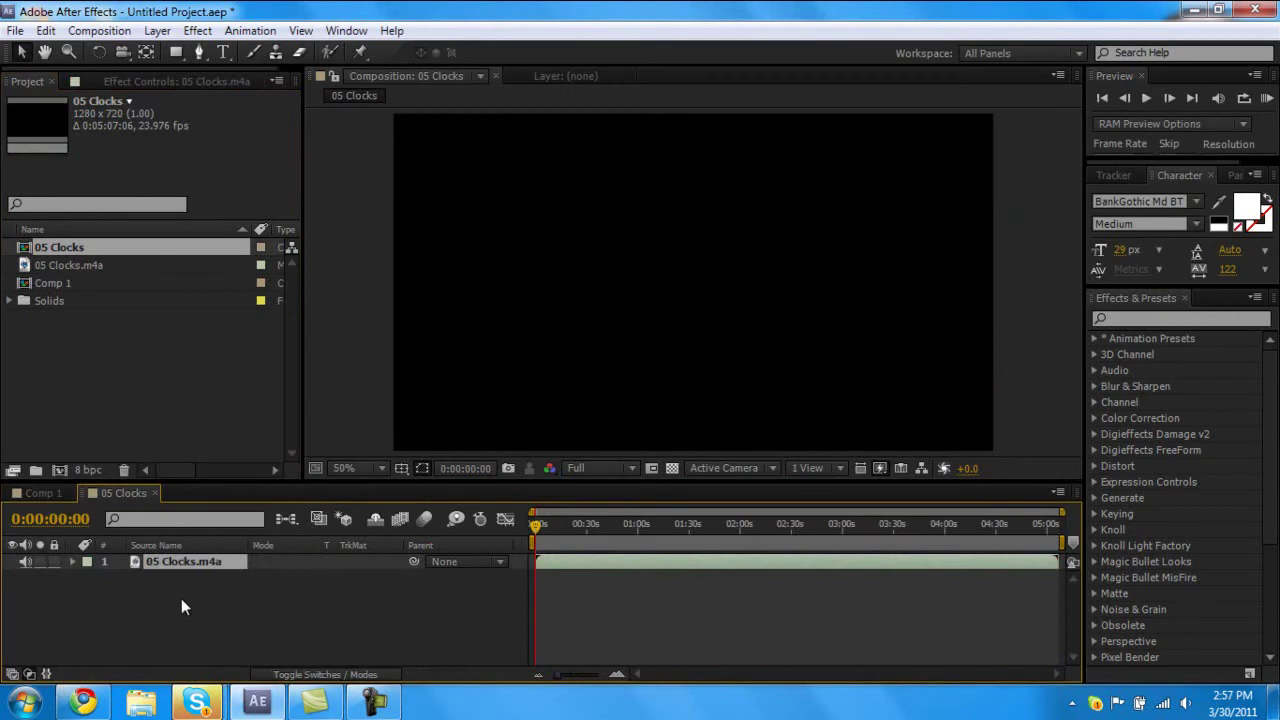
click(60, 490)
click(71, 493)
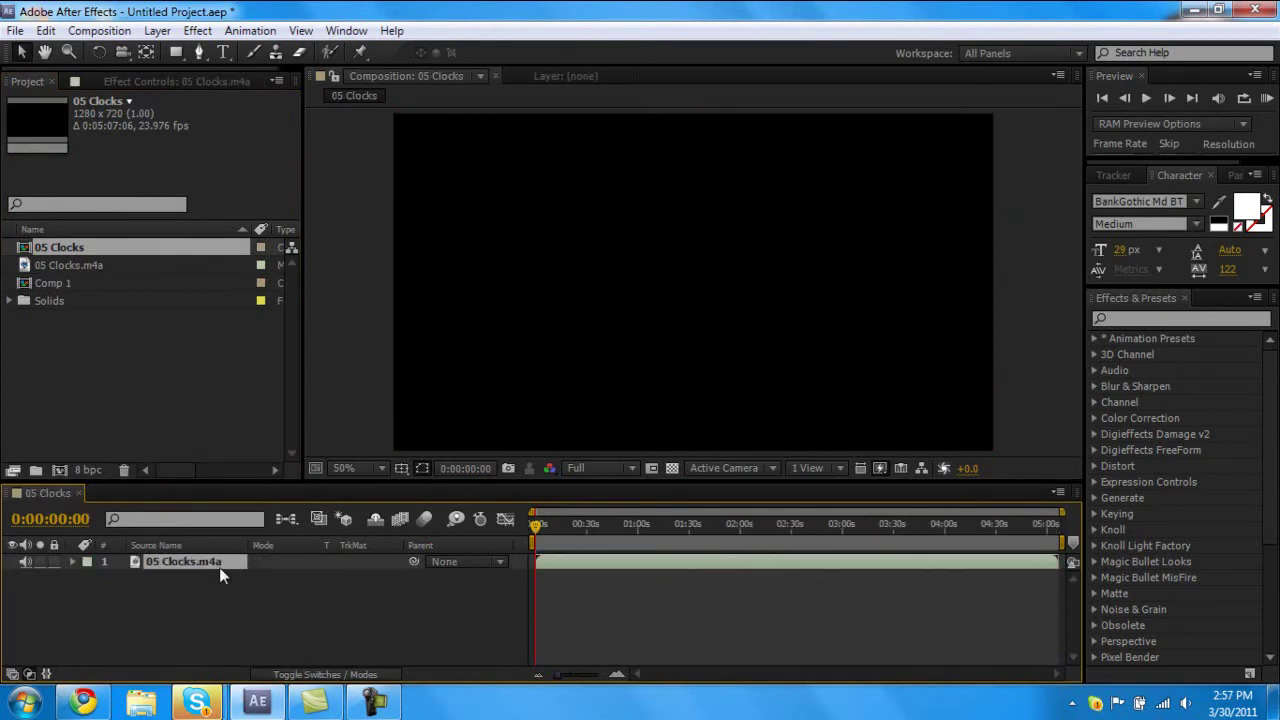
click(1267, 97)
Add a new black solid, Black Solid 2, above the audio and select it.
key(ctrl+y)
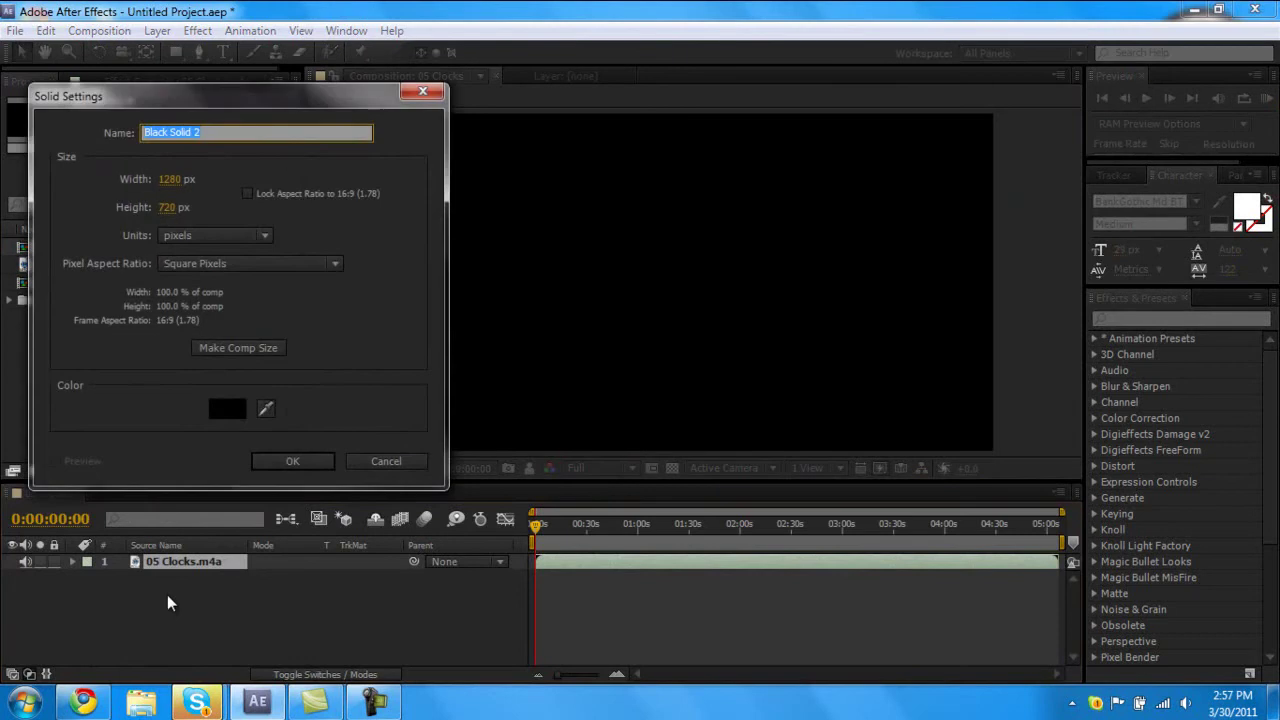
key(Return)
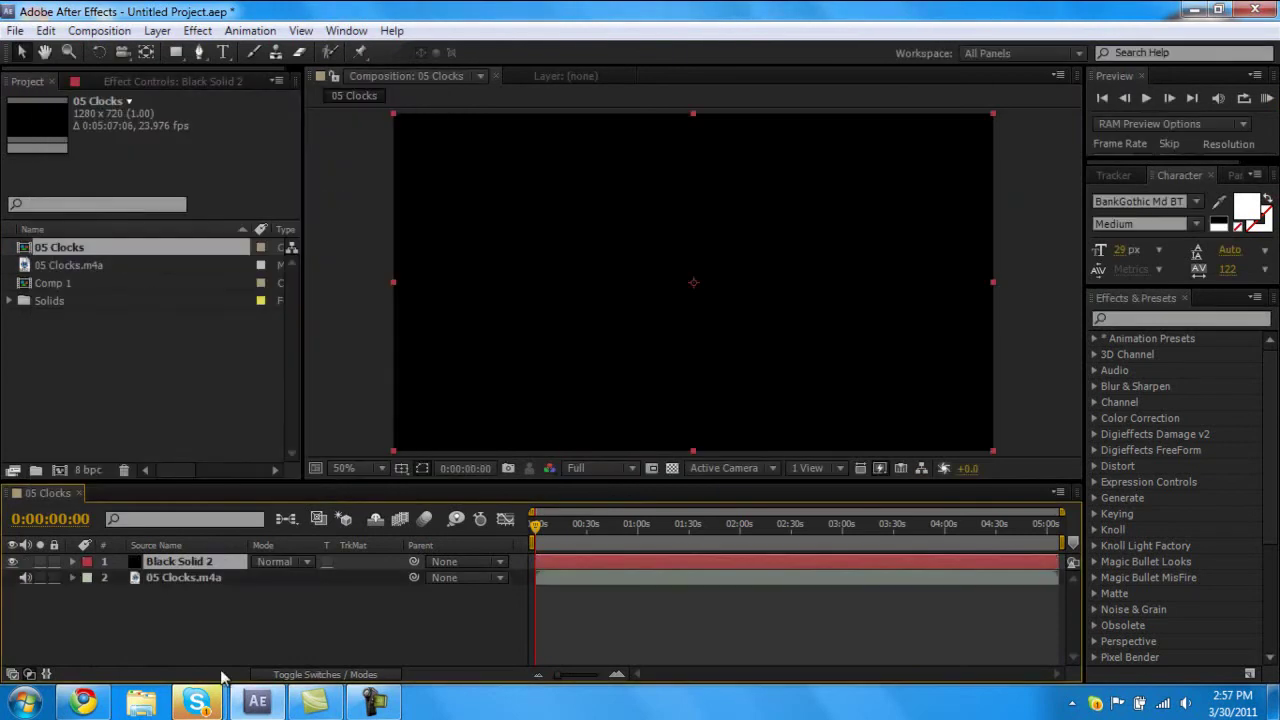
click(278, 642)
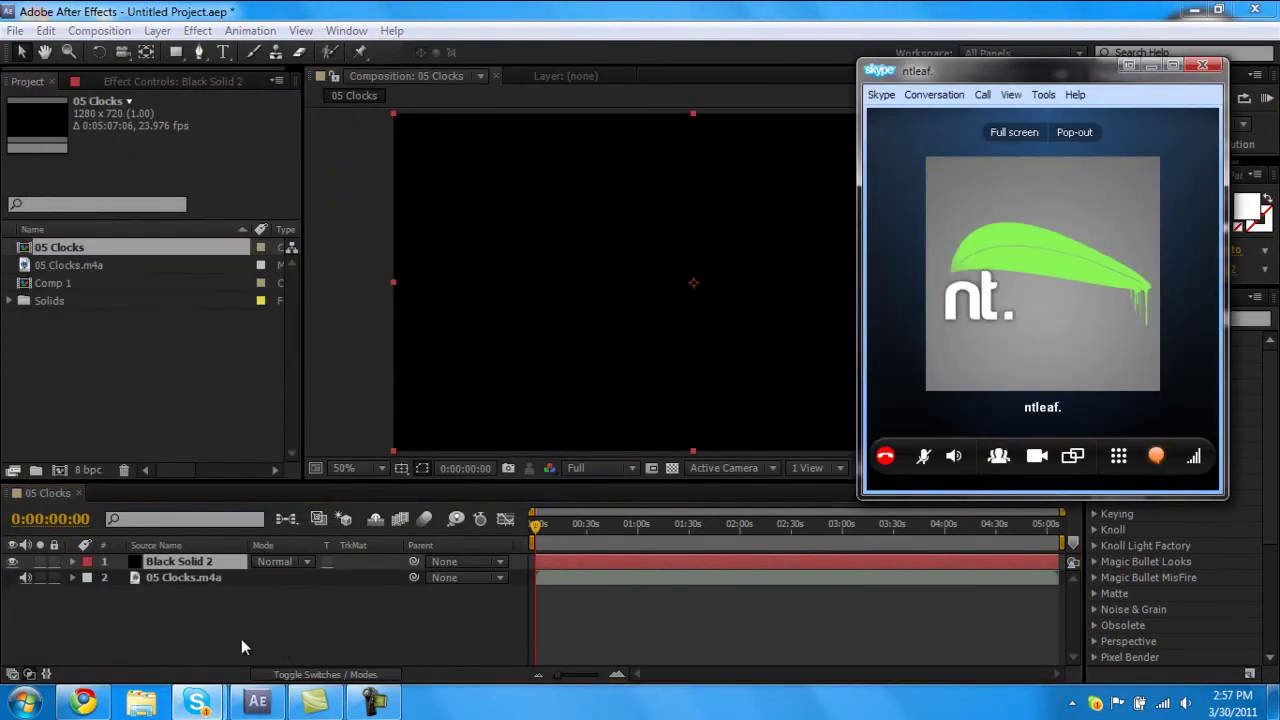
click(241, 638)
click(170, 566)
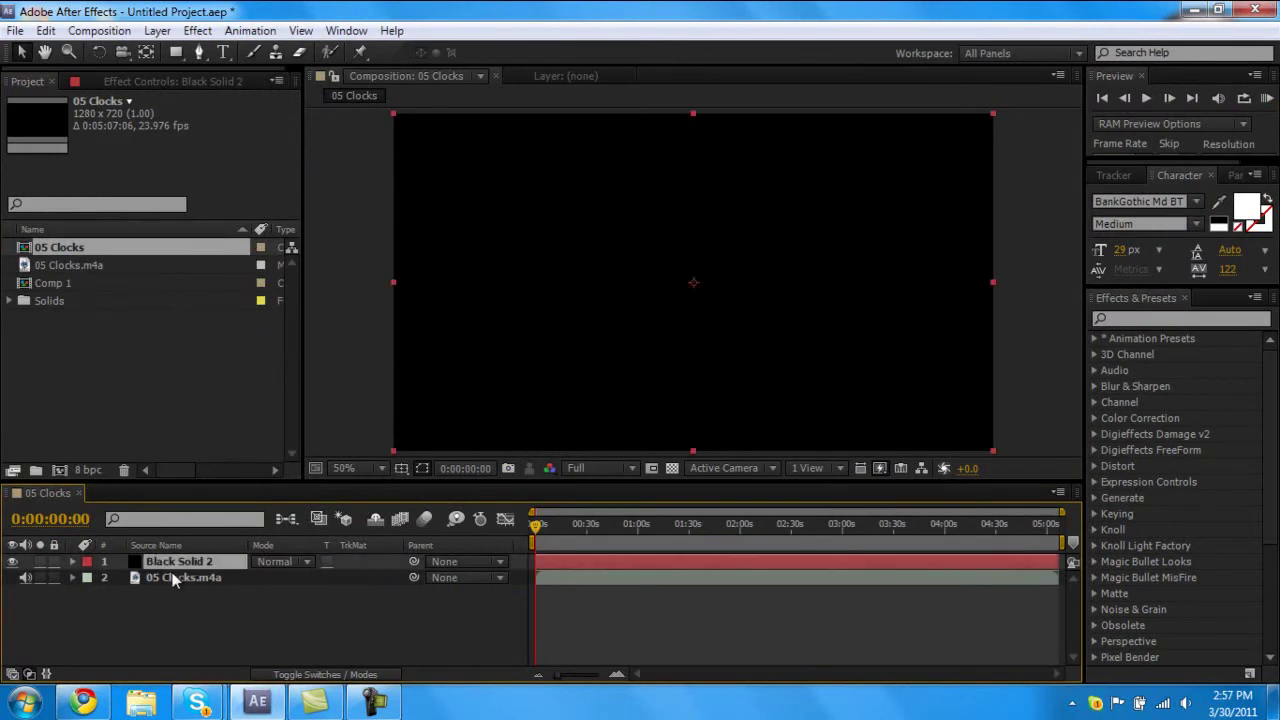
Apply the Trapcode Form effect to Black Solid 2.
click(197, 30)
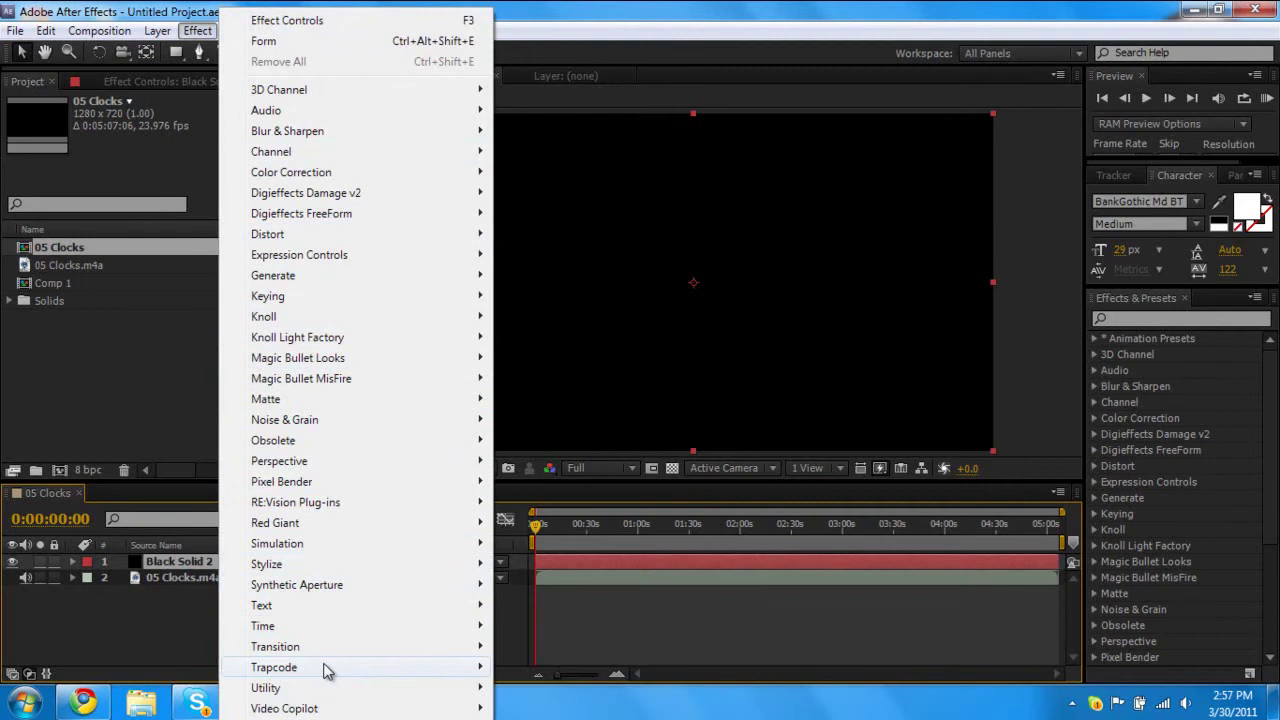
mouse_move(363, 678)
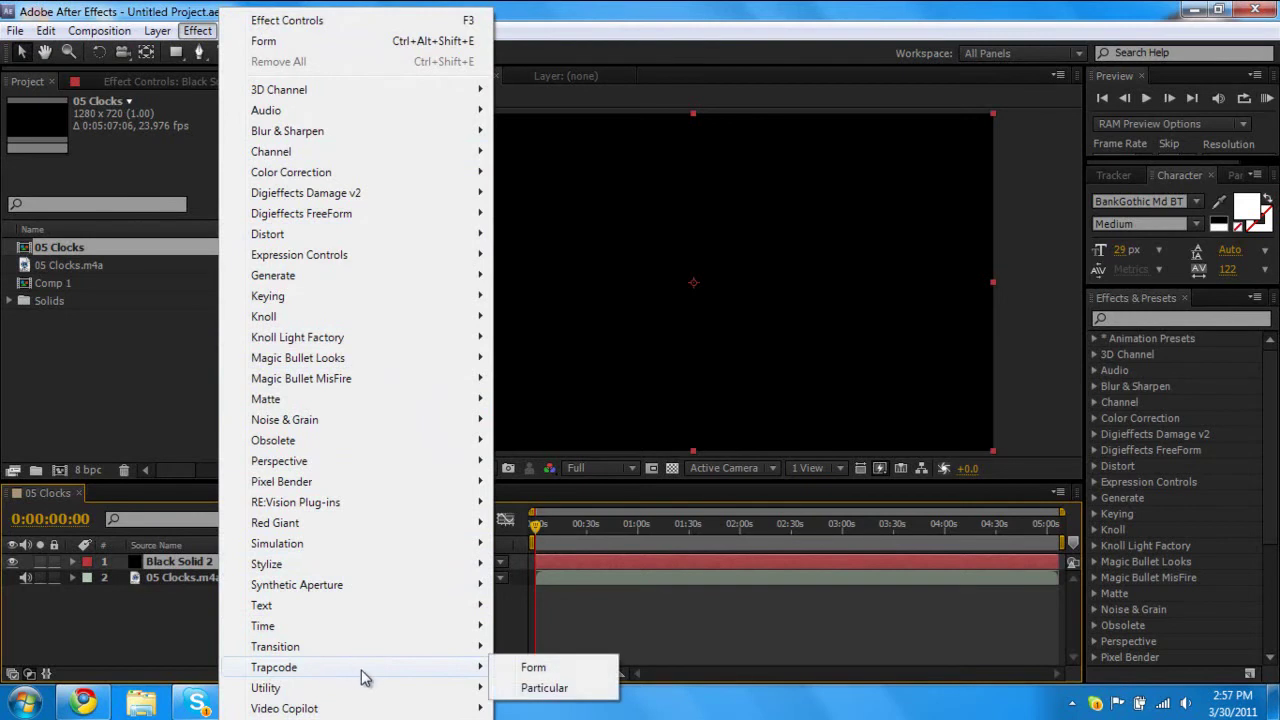
click(516, 674)
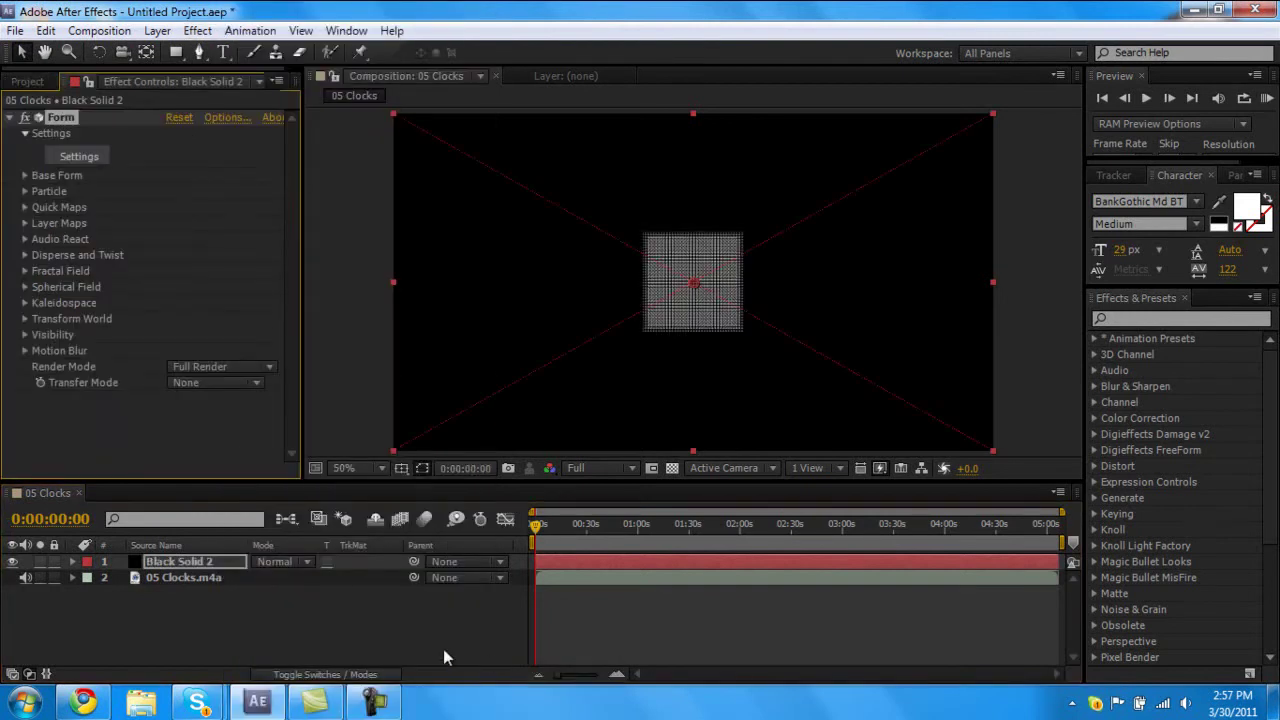
In Base Form, set Particles in Z to 1 and Size X and Size Y to 220.
click(26, 177)
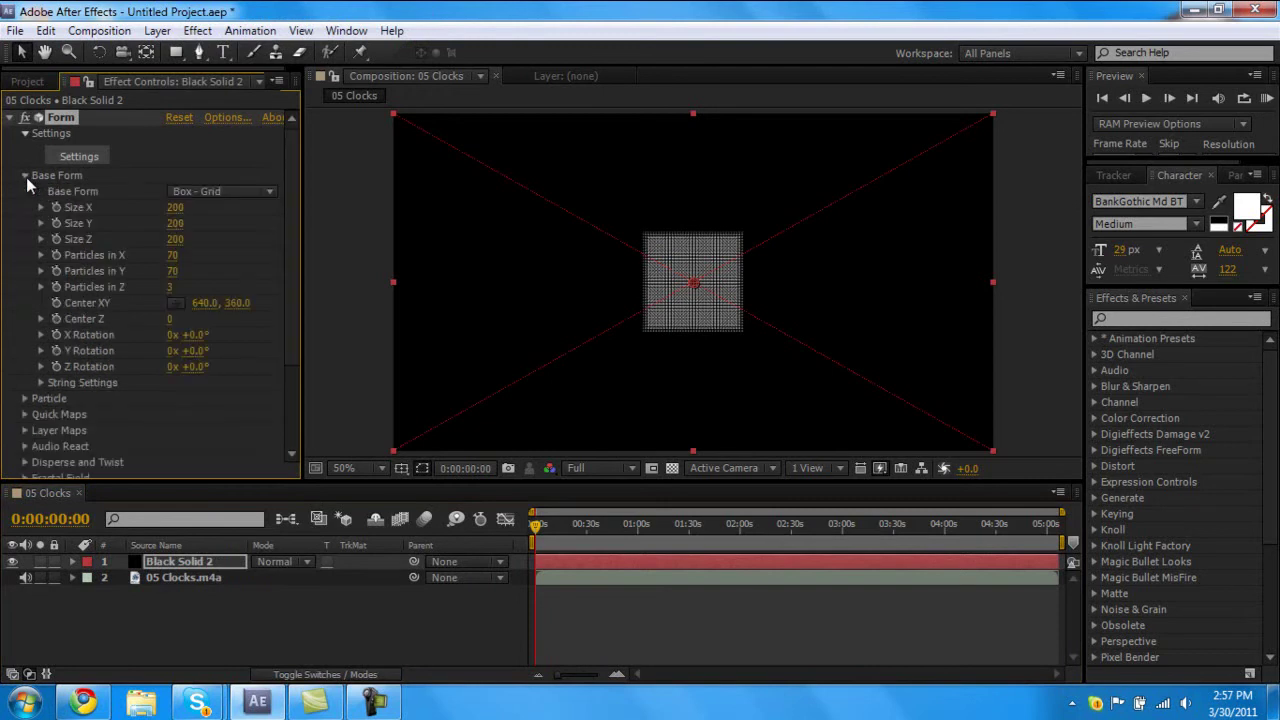
click(173, 287)
text(1)
click(218, 286)
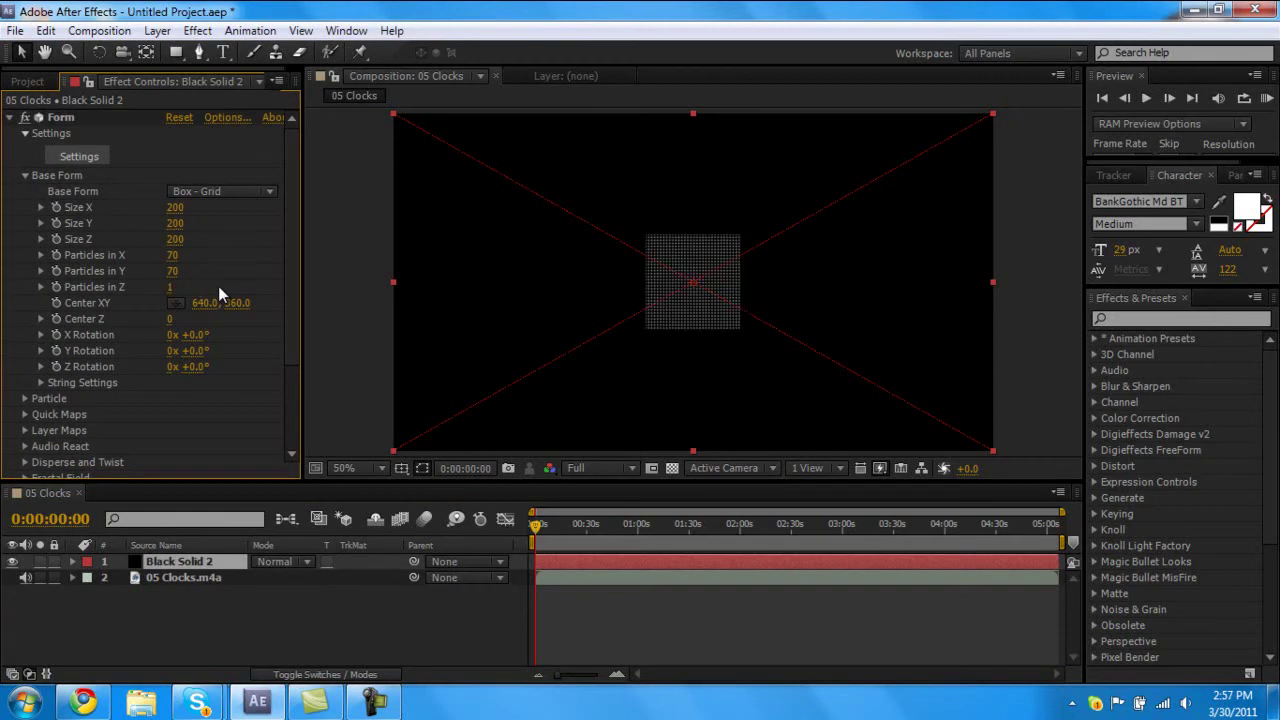
click(174, 208)
text(220)
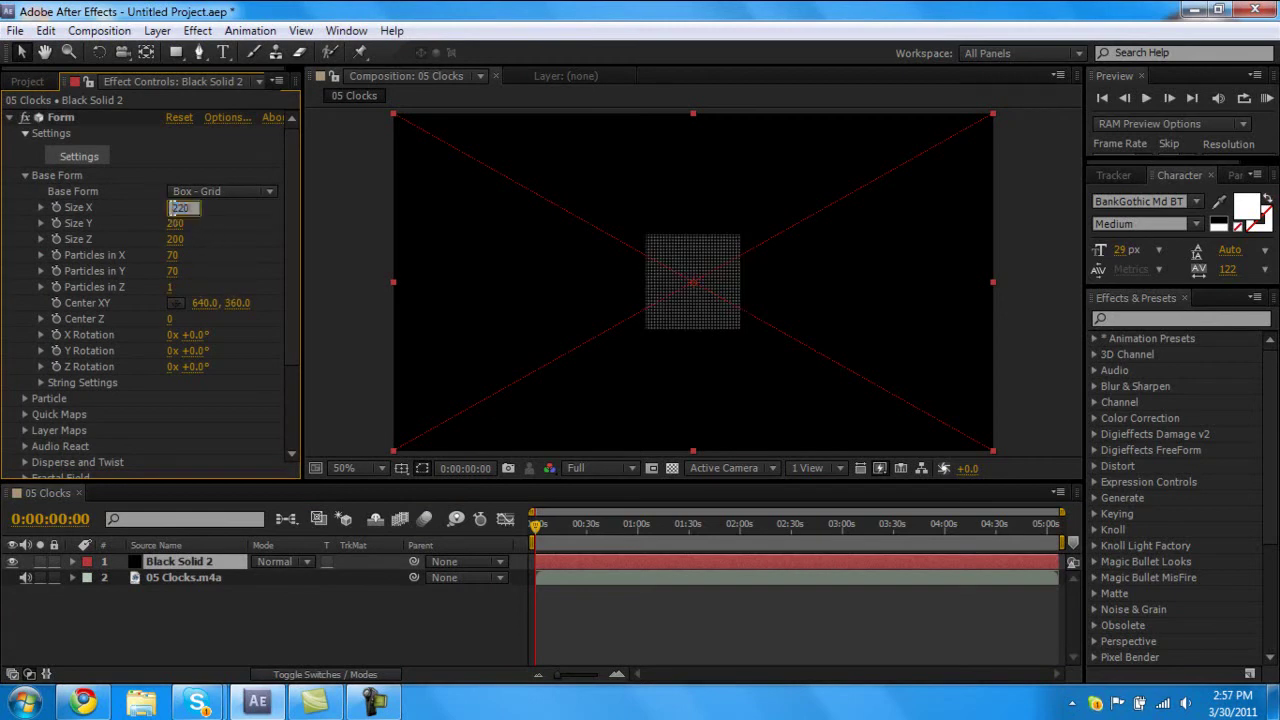
key(Return)
click(174, 223)
text(220)
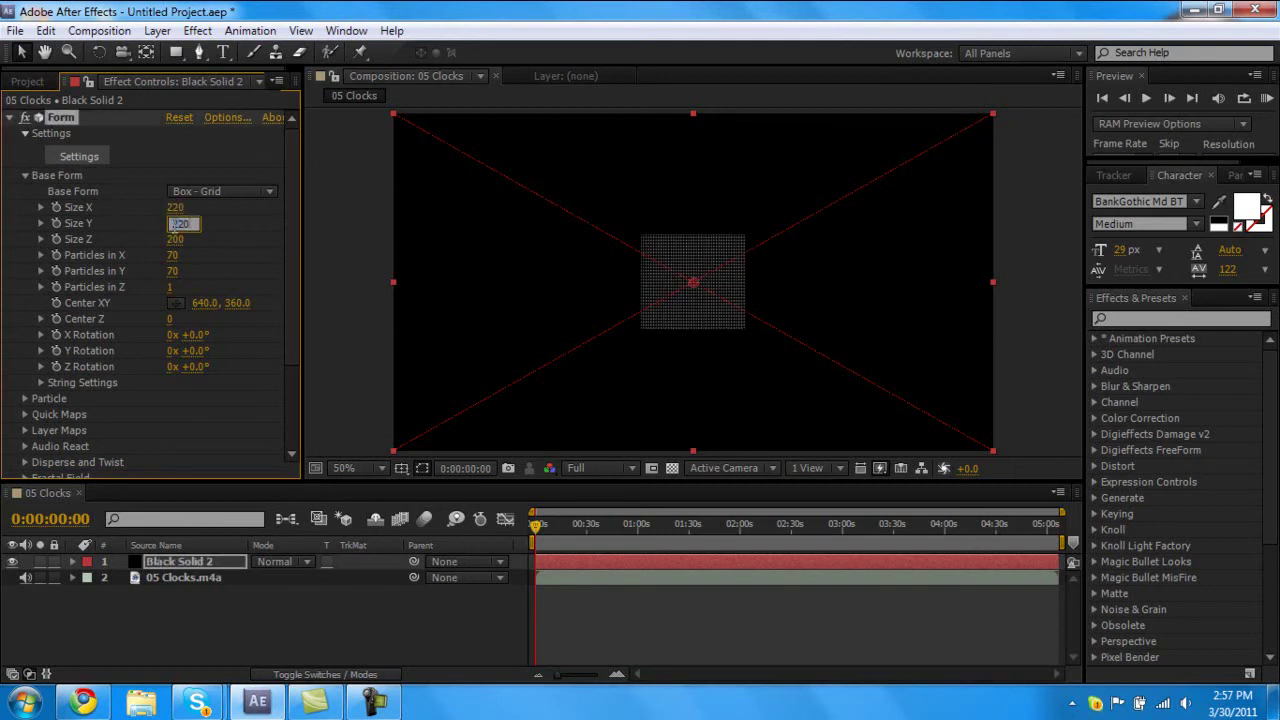
click(212, 224)
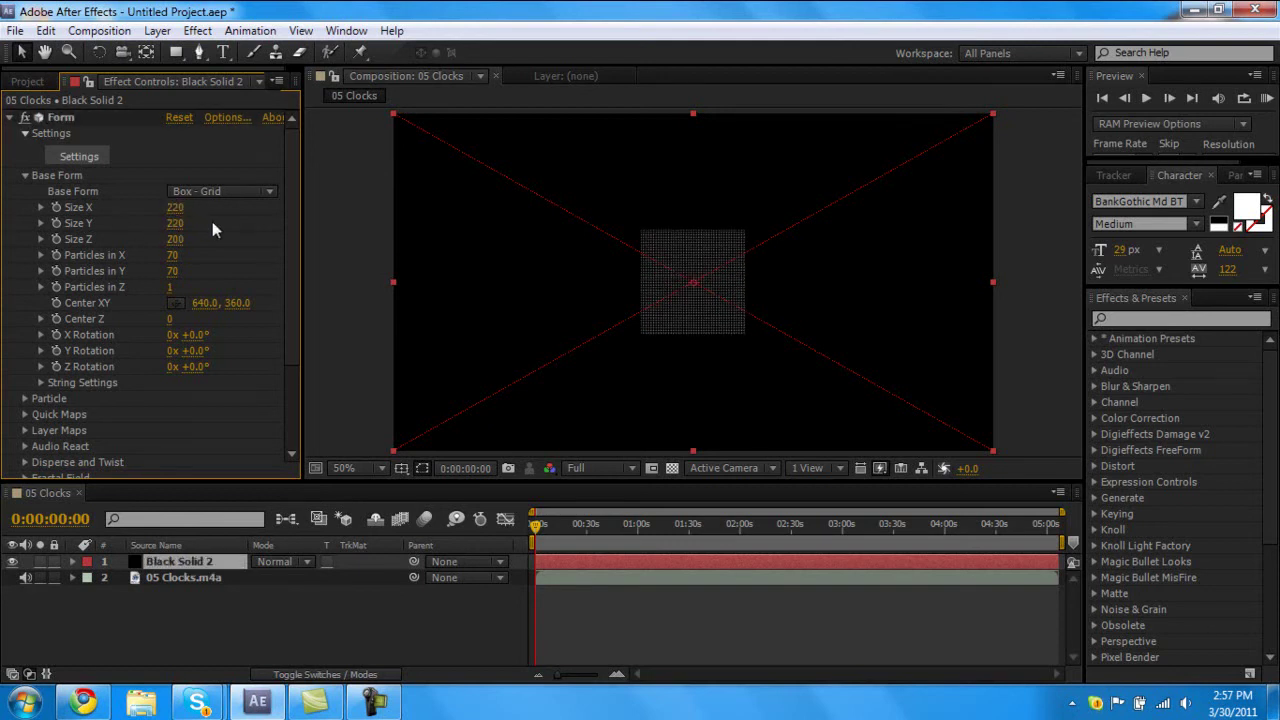
Set Form's Particle color to an orange of about F05F10.
click(25, 175)
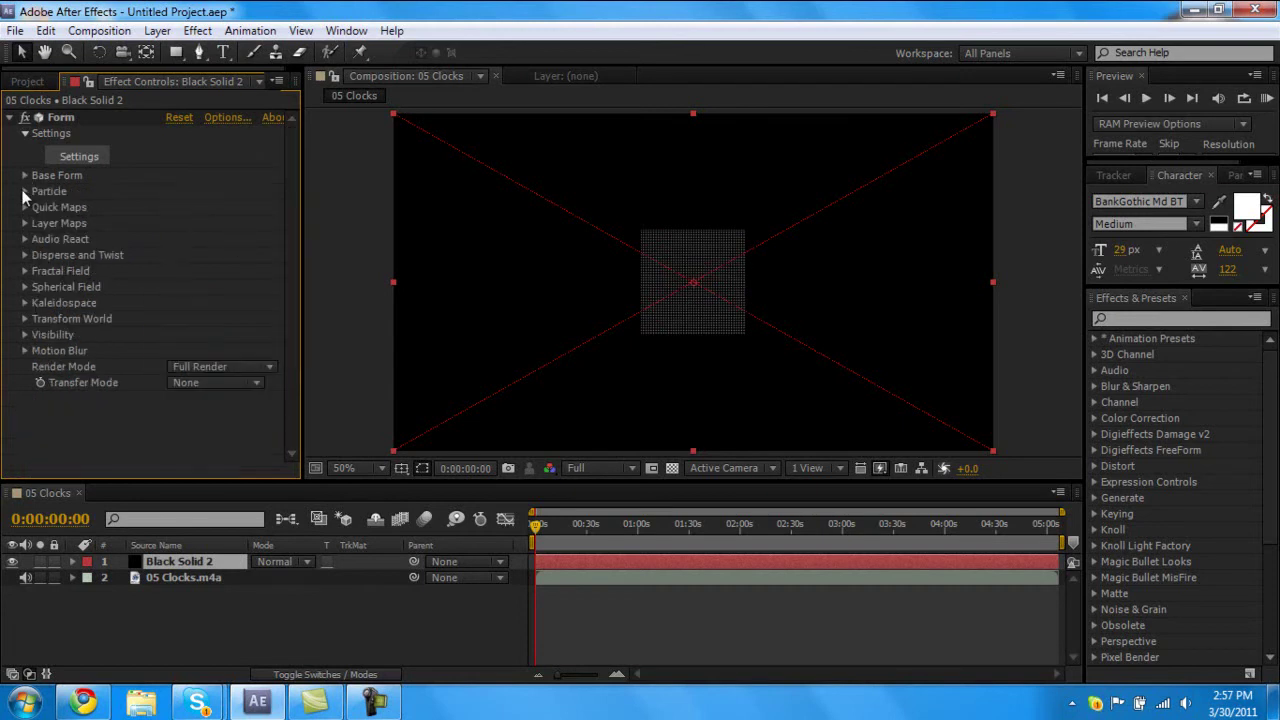
click(24, 191)
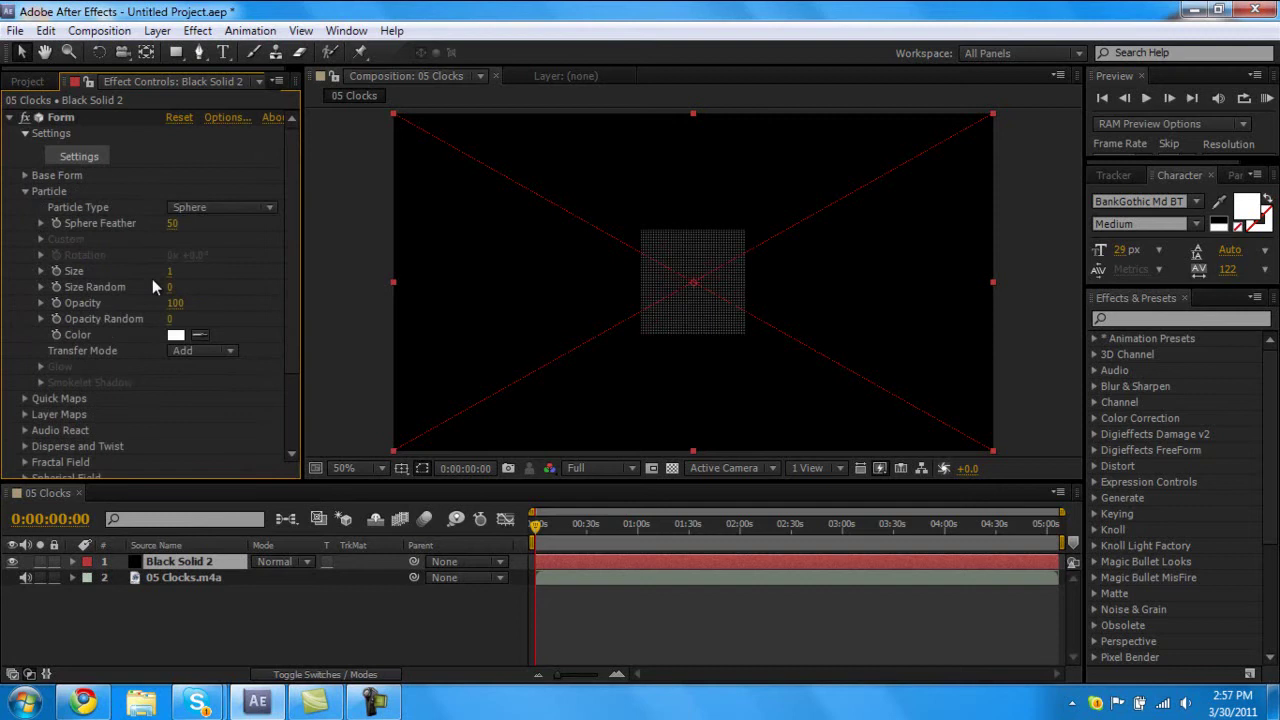
click(176, 336)
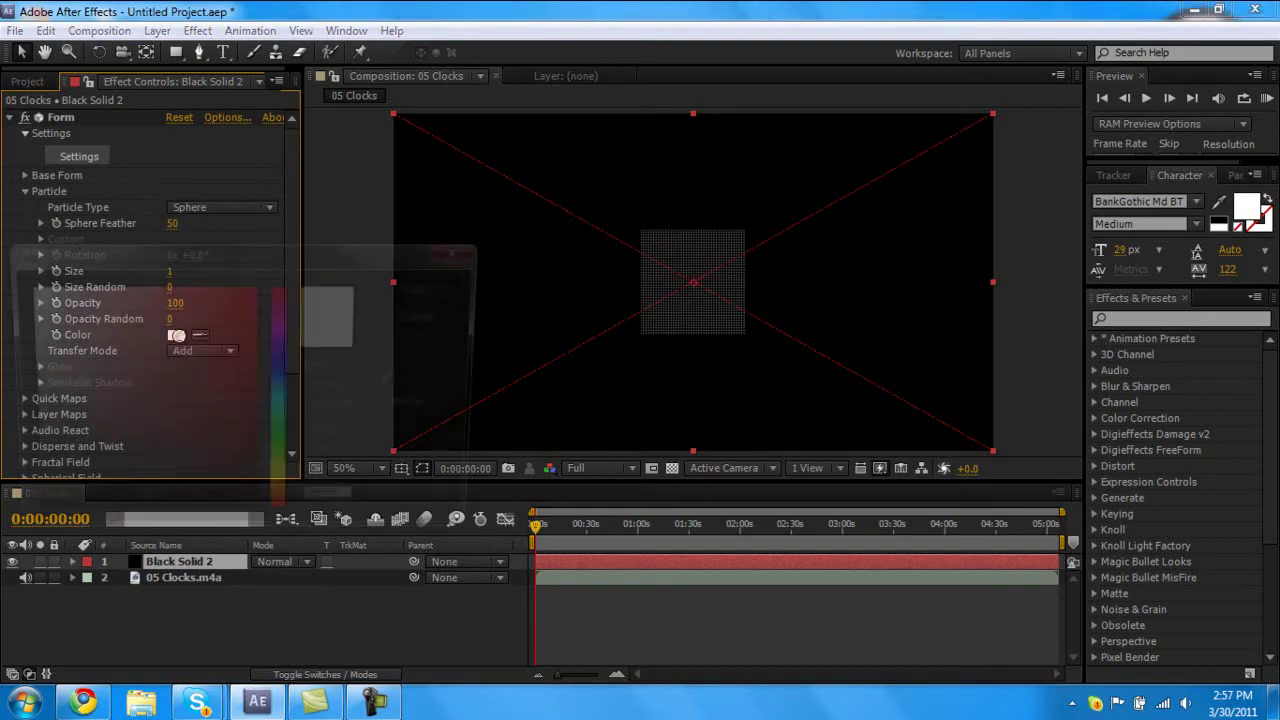
mouse_move(191, 337)
mouse_down()
mouse_move(234, 314)
mouse_move(230, 438)
mouse_up()
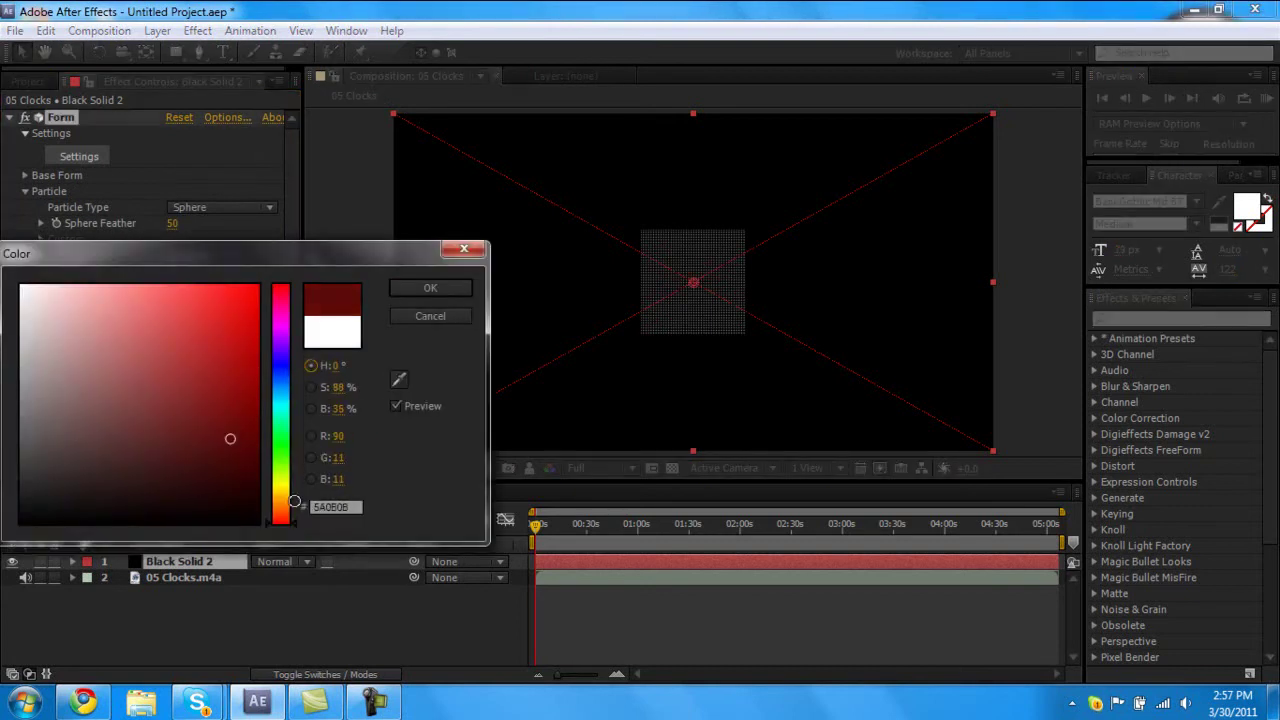
click(285, 509)
click(241, 323)
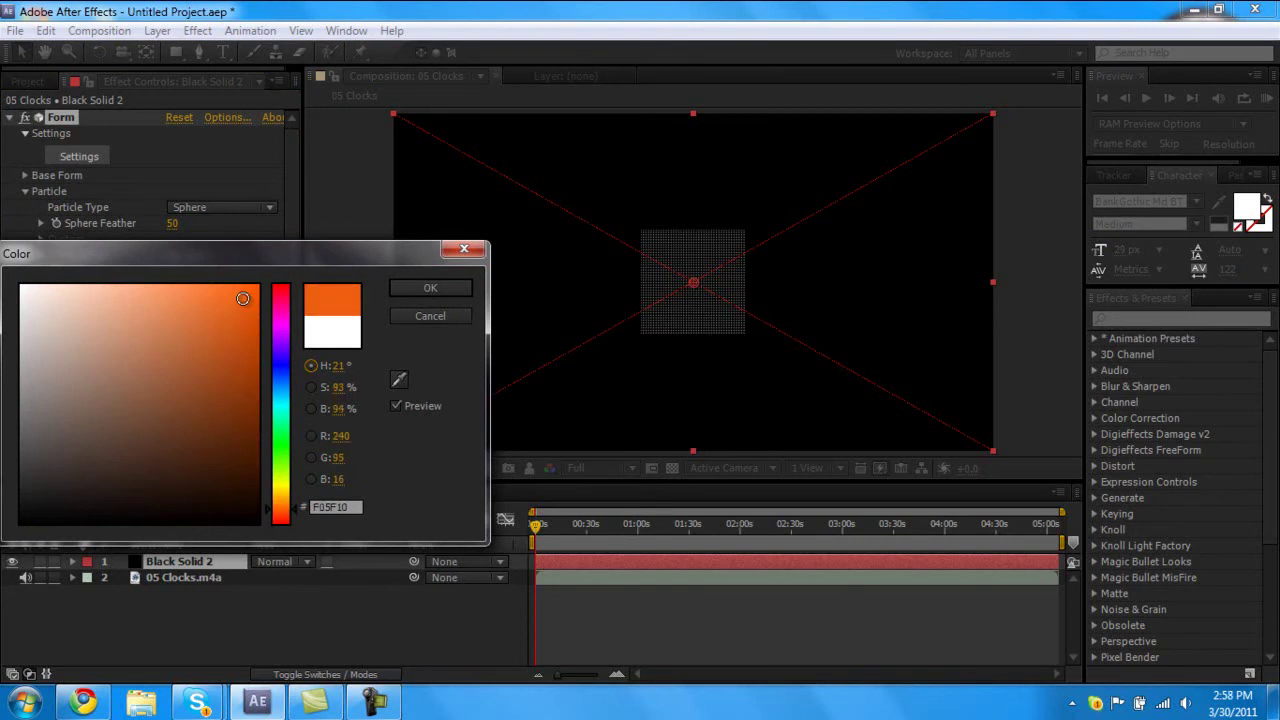
click(244, 298)
click(430, 289)
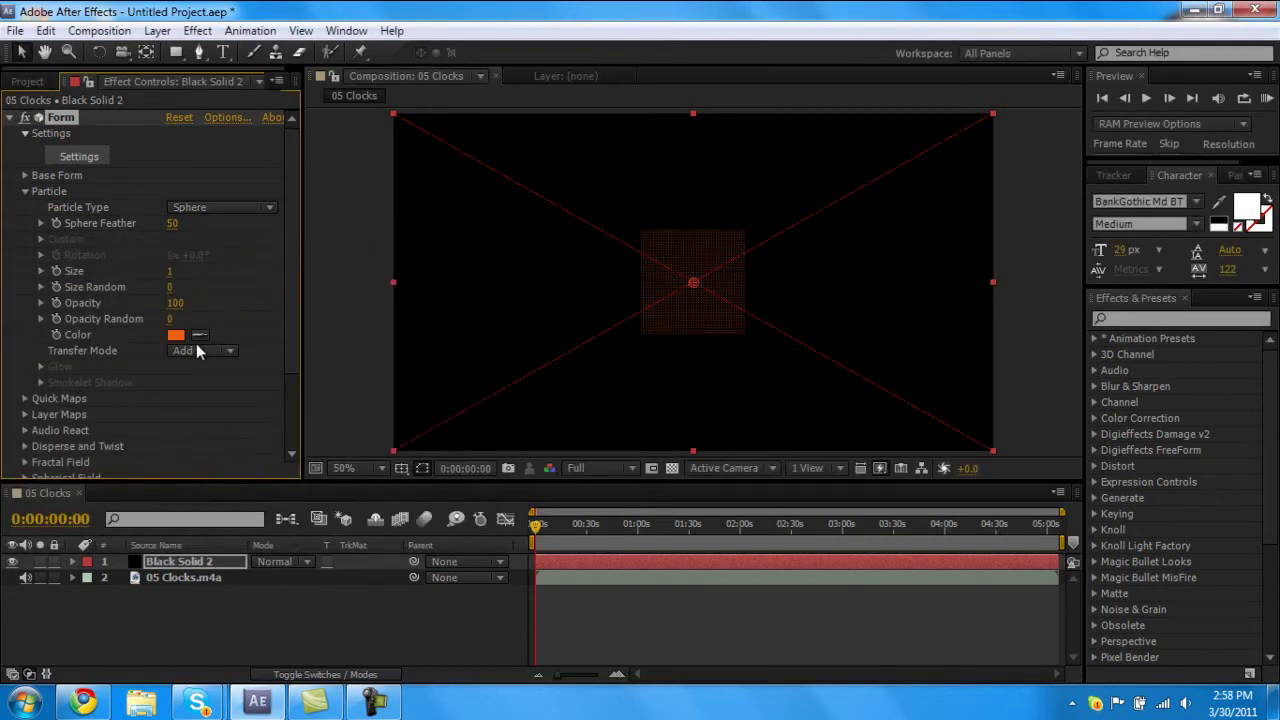
Set Audio React's Audio Layer to 05 Clocks.m4a.
click(25, 189)
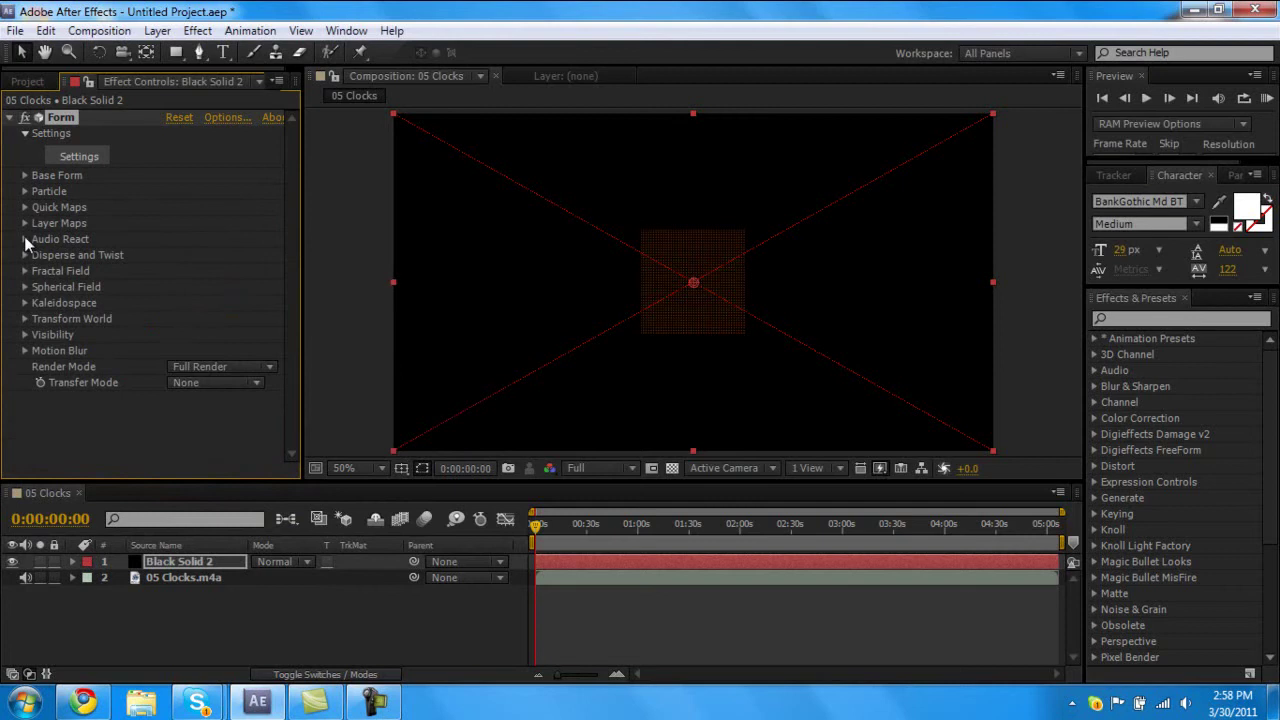
click(25, 239)
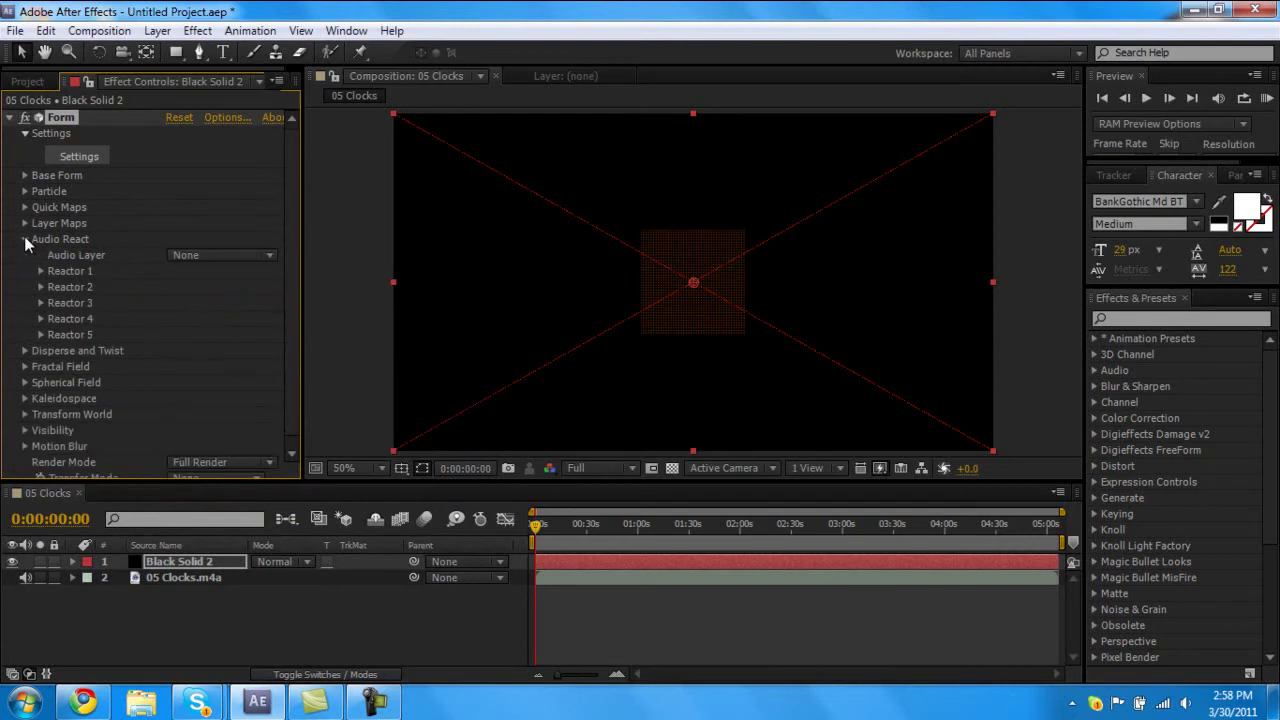
click(269, 256)
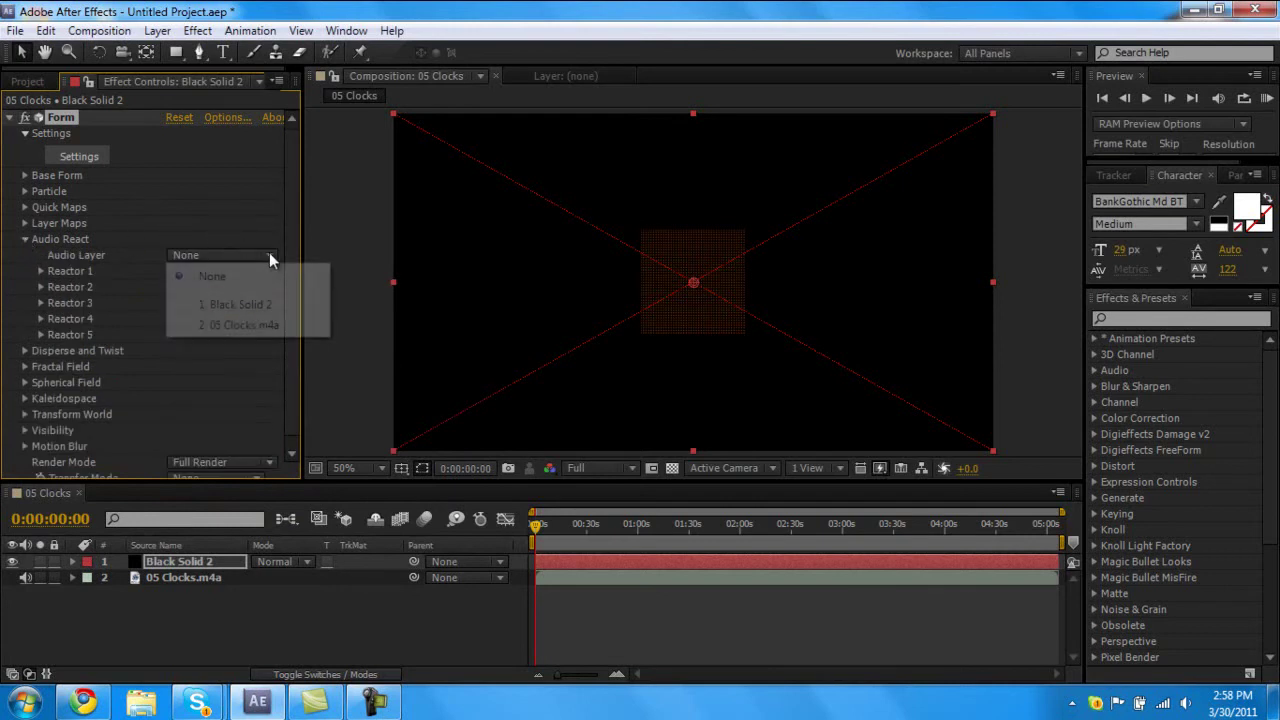
click(265, 325)
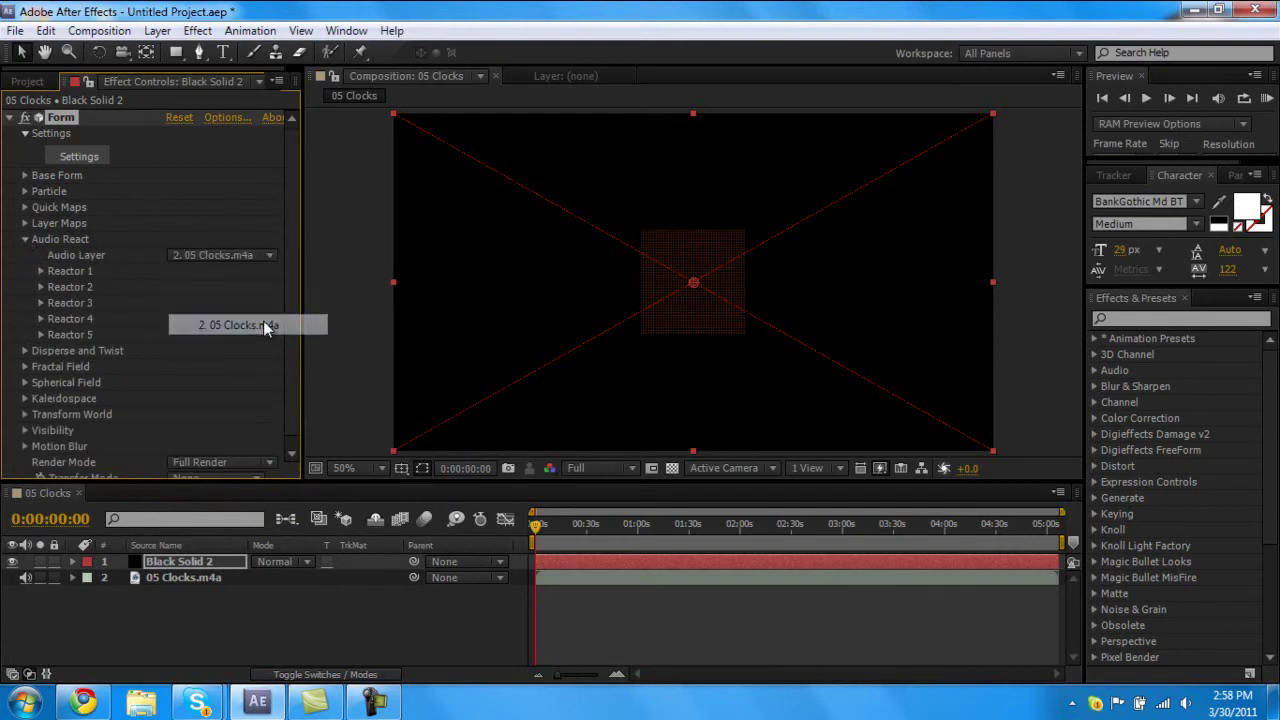
Map Reactor 1 to Disperse with a Strength of 150.
click(40, 270)
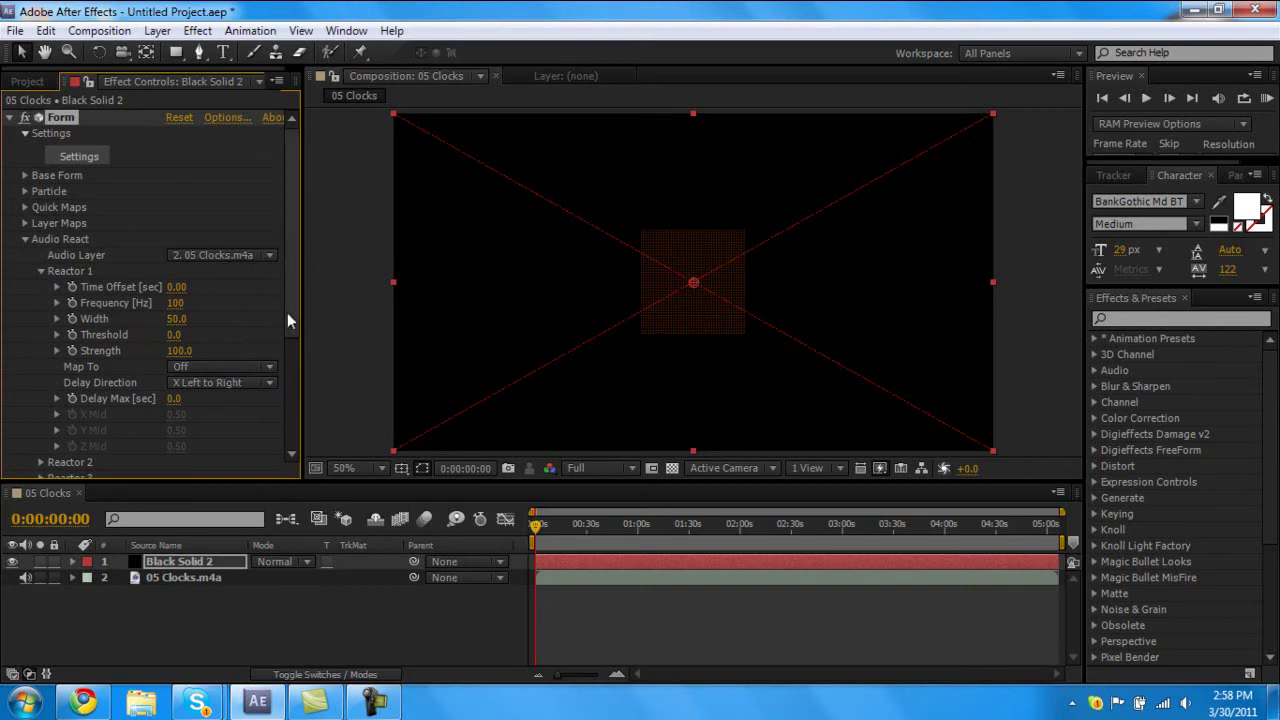
drag(287, 312, 283, 343)
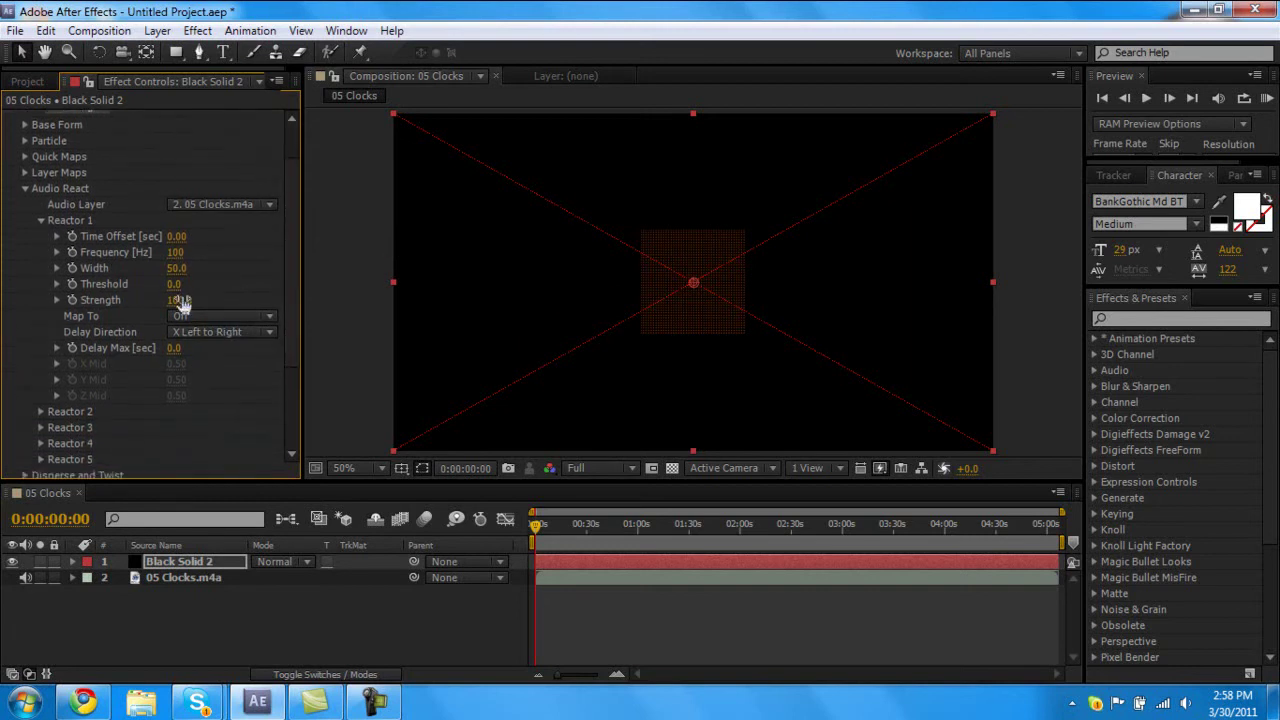
click(266, 316)
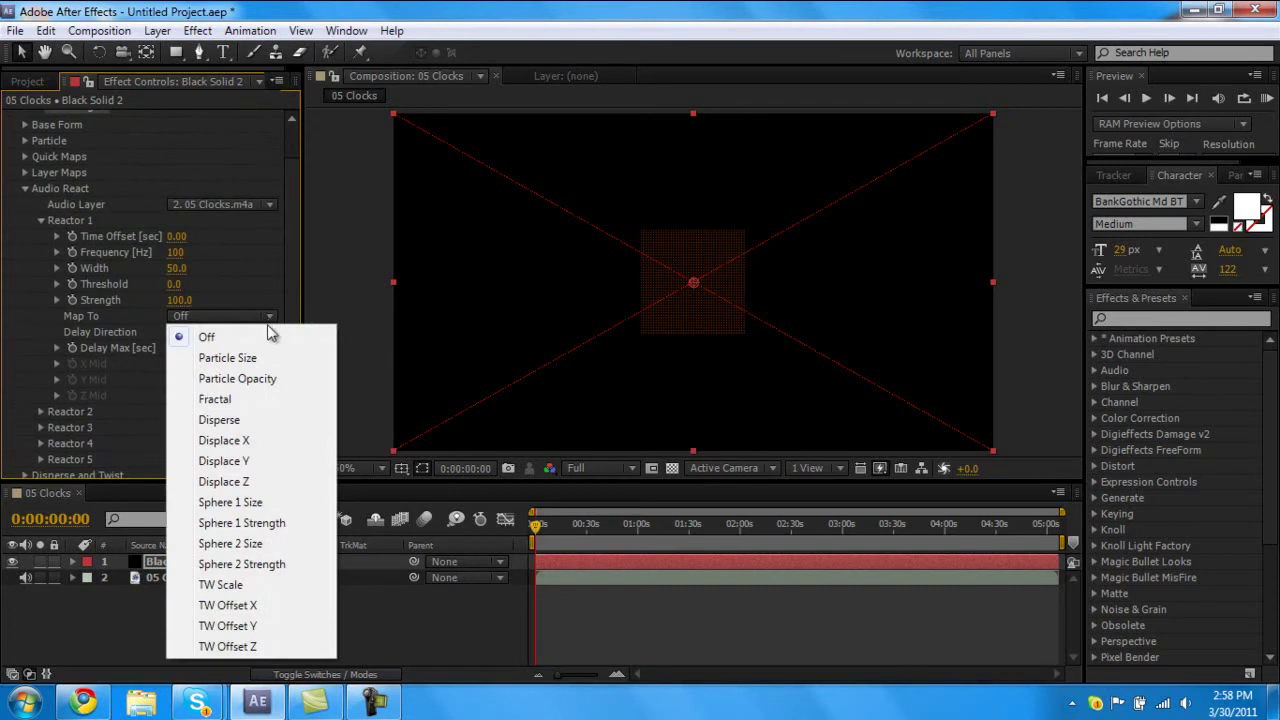
click(249, 420)
click(180, 300)
text(250)
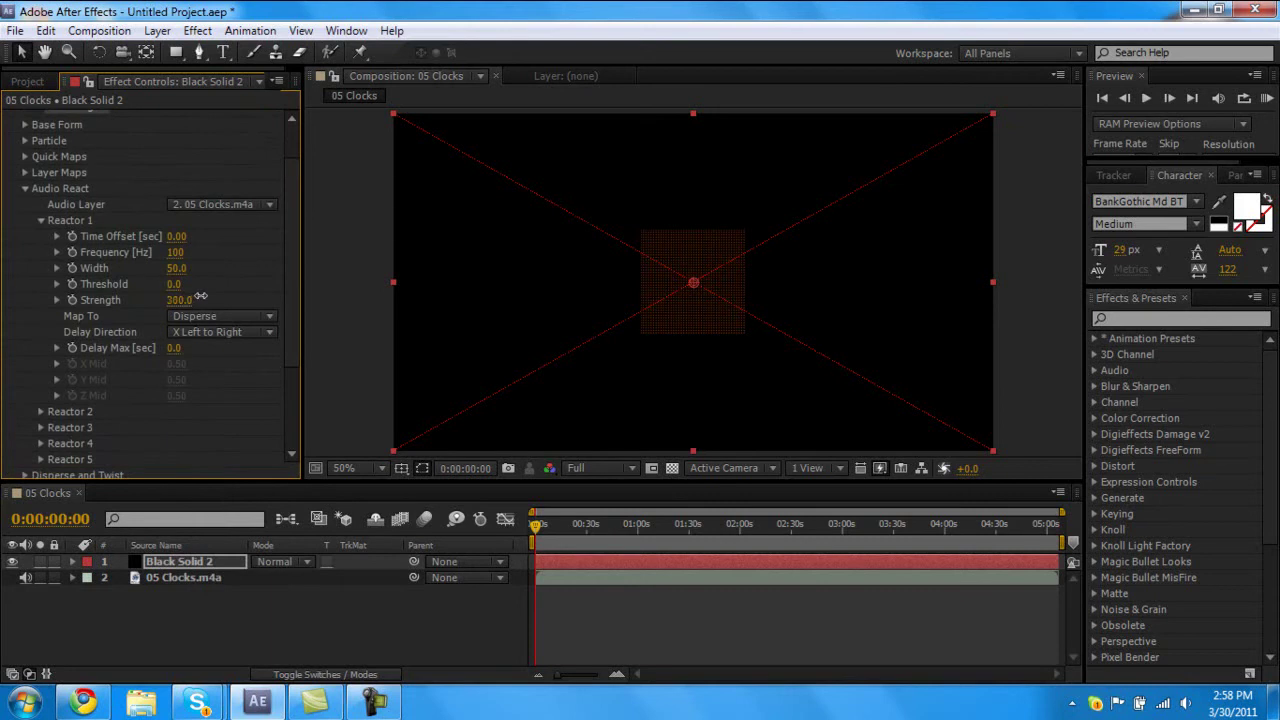
key(Return)
click(192, 301)
text(150)
key(Return)
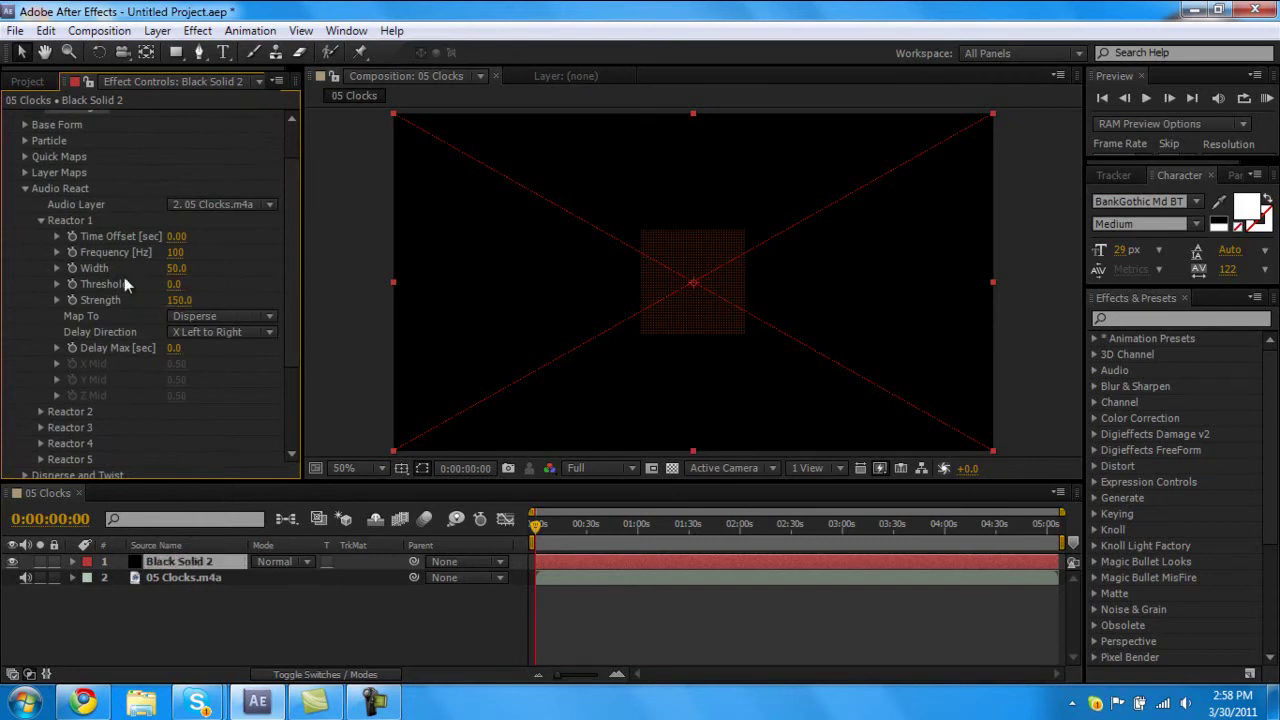
Briefly expand and collapse the Particle and Base Form groups to review them.
click(24, 140)
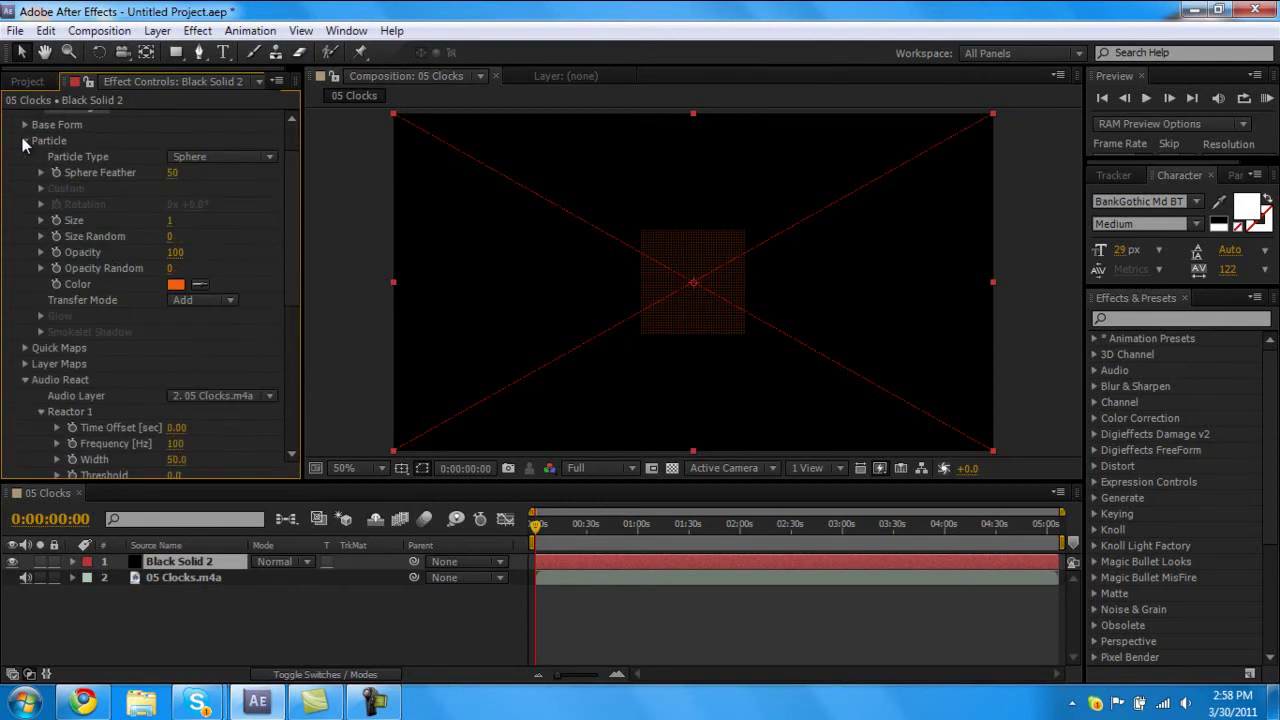
click(24, 140)
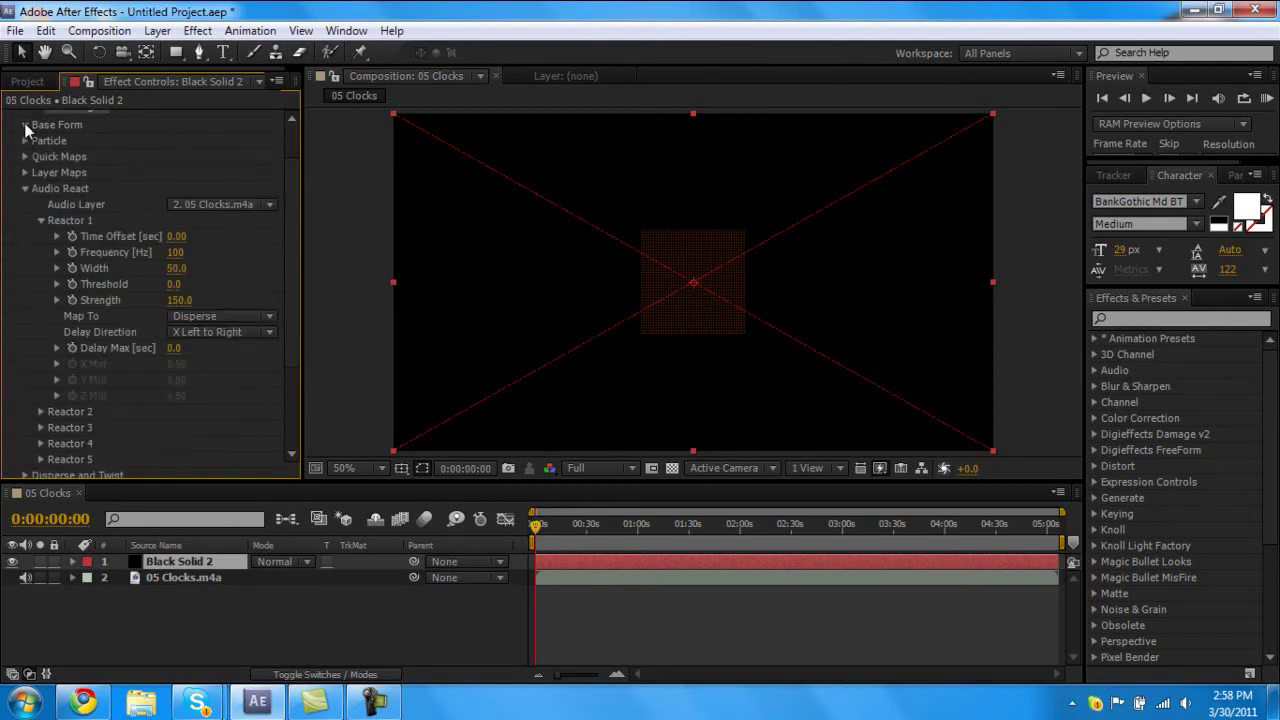
click(25, 124)
click(25, 124)
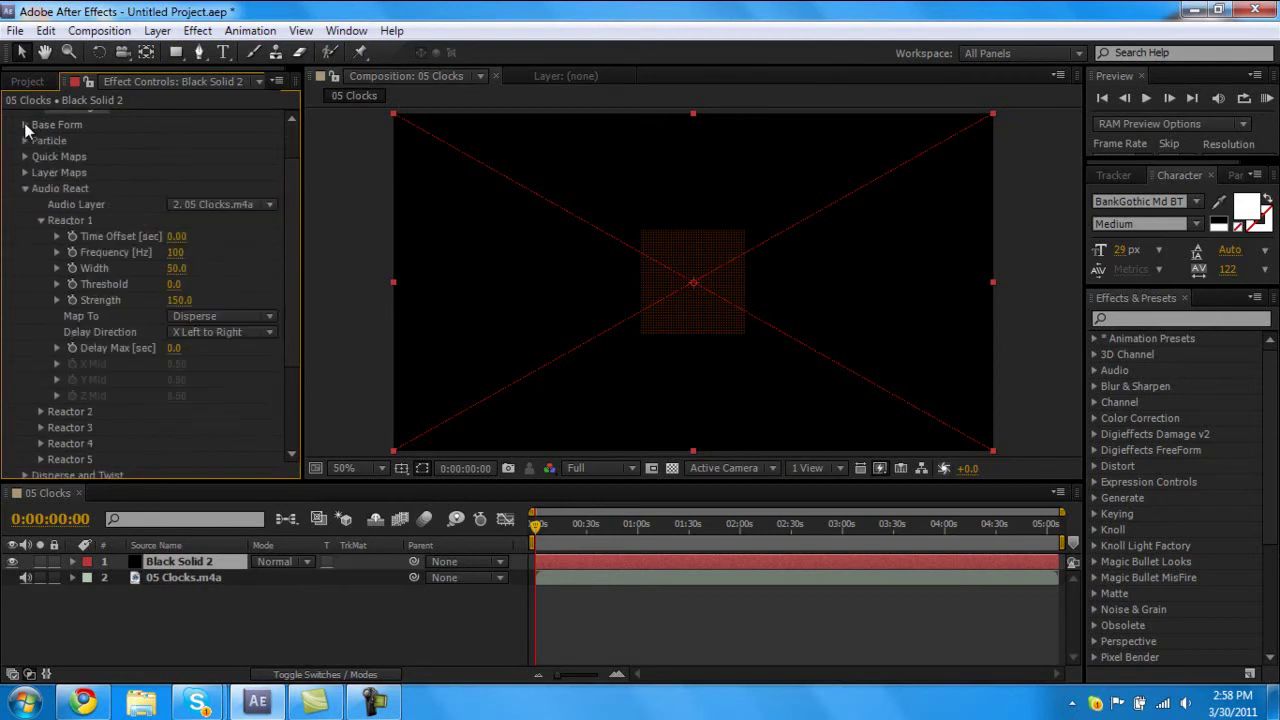
Map Reactor 2 to Fractal.
click(41, 221)
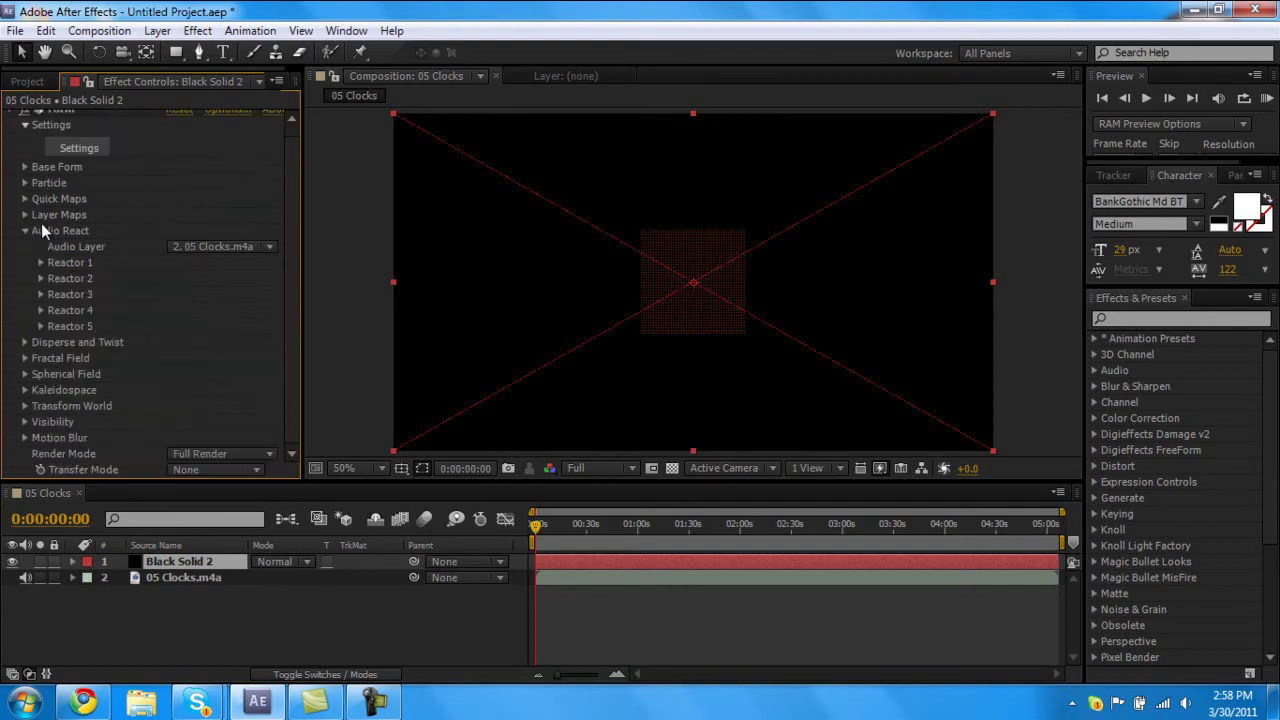
click(40, 279)
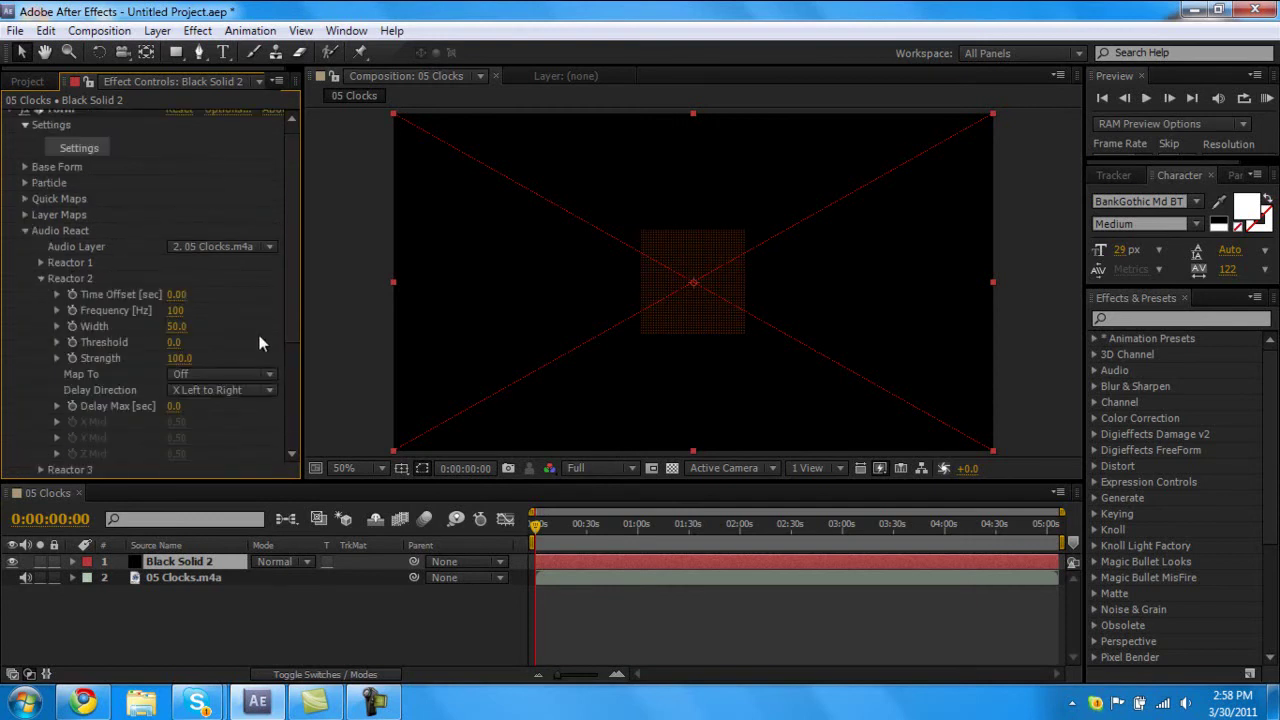
click(267, 373)
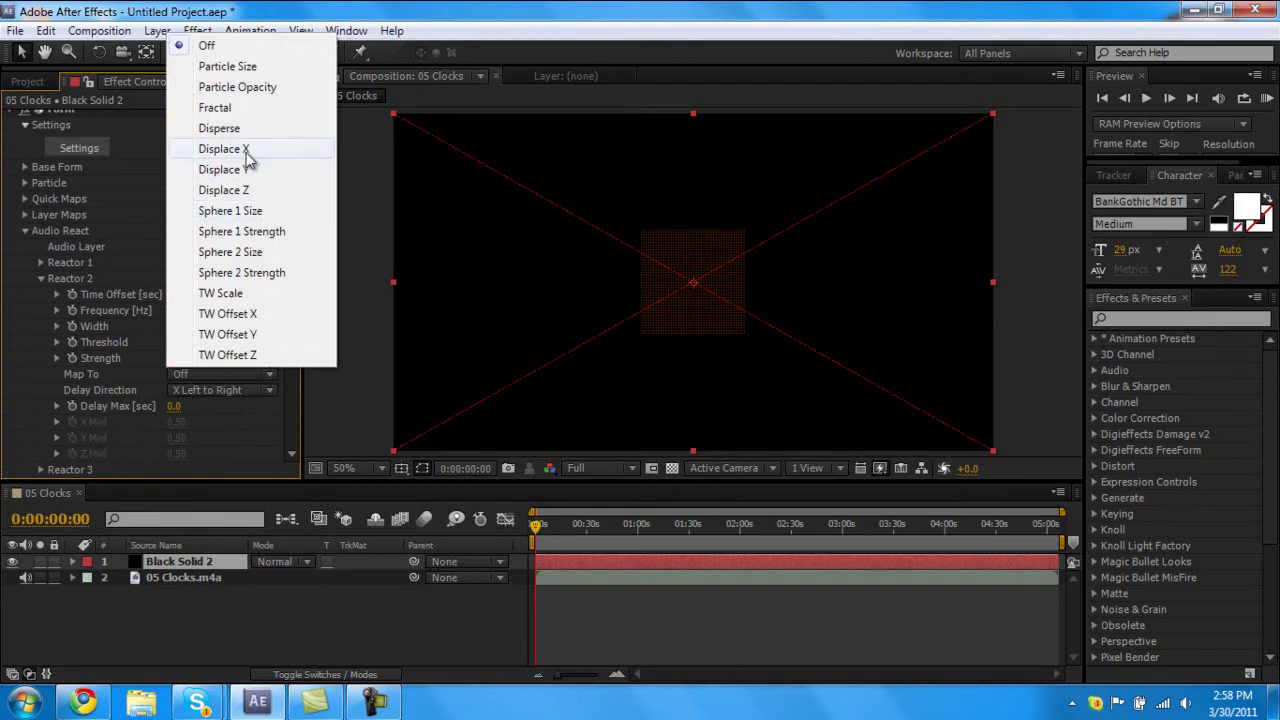
click(216, 107)
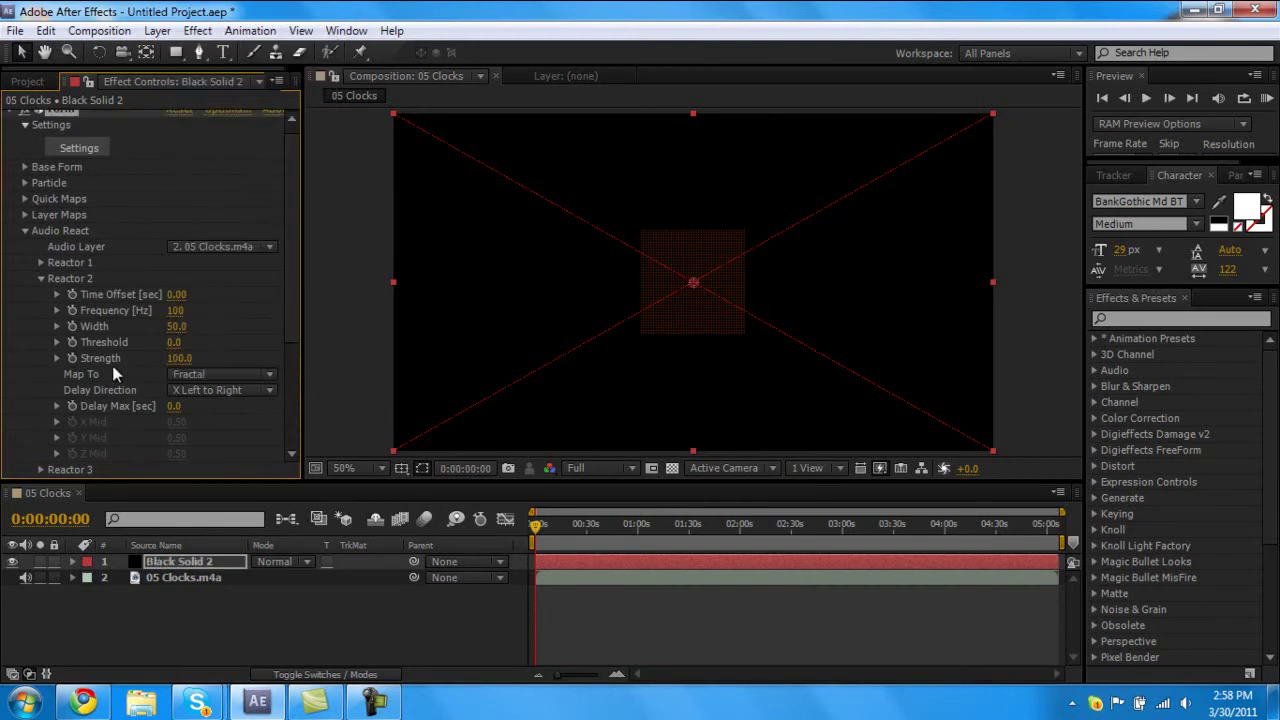
click(42, 278)
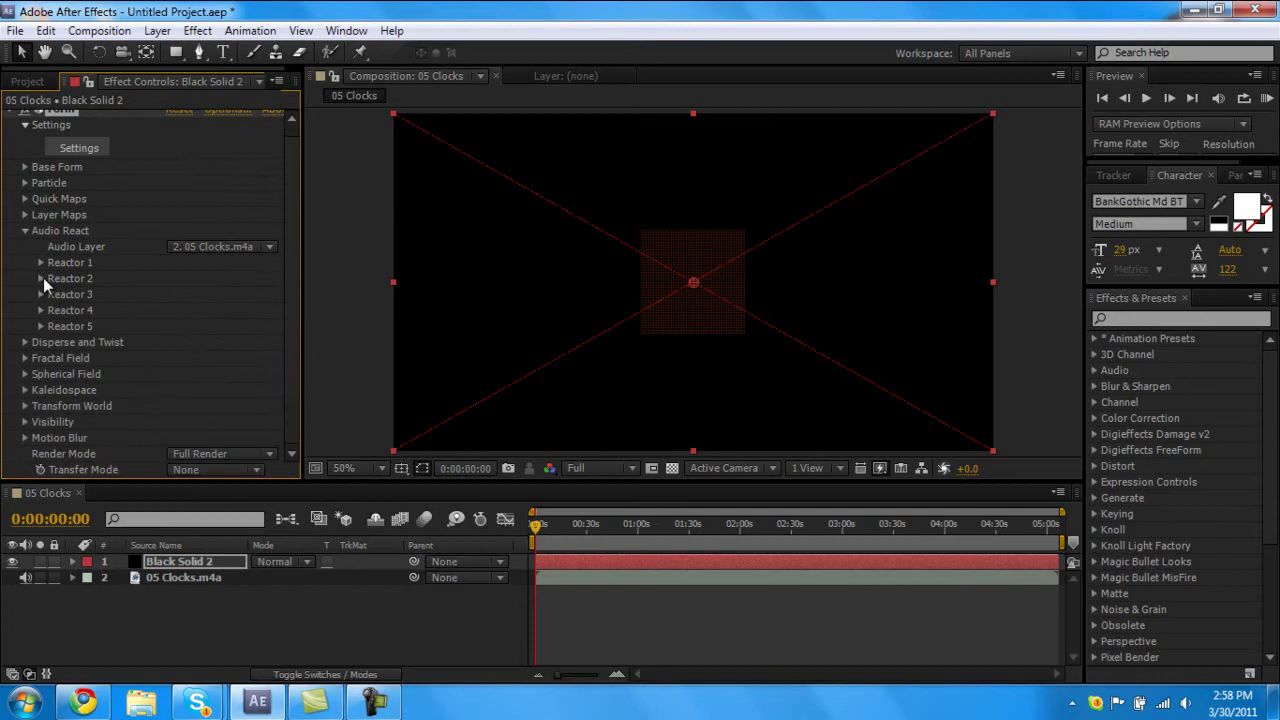
Set Disperse to about 13 and Twist to 2.
click(26, 342)
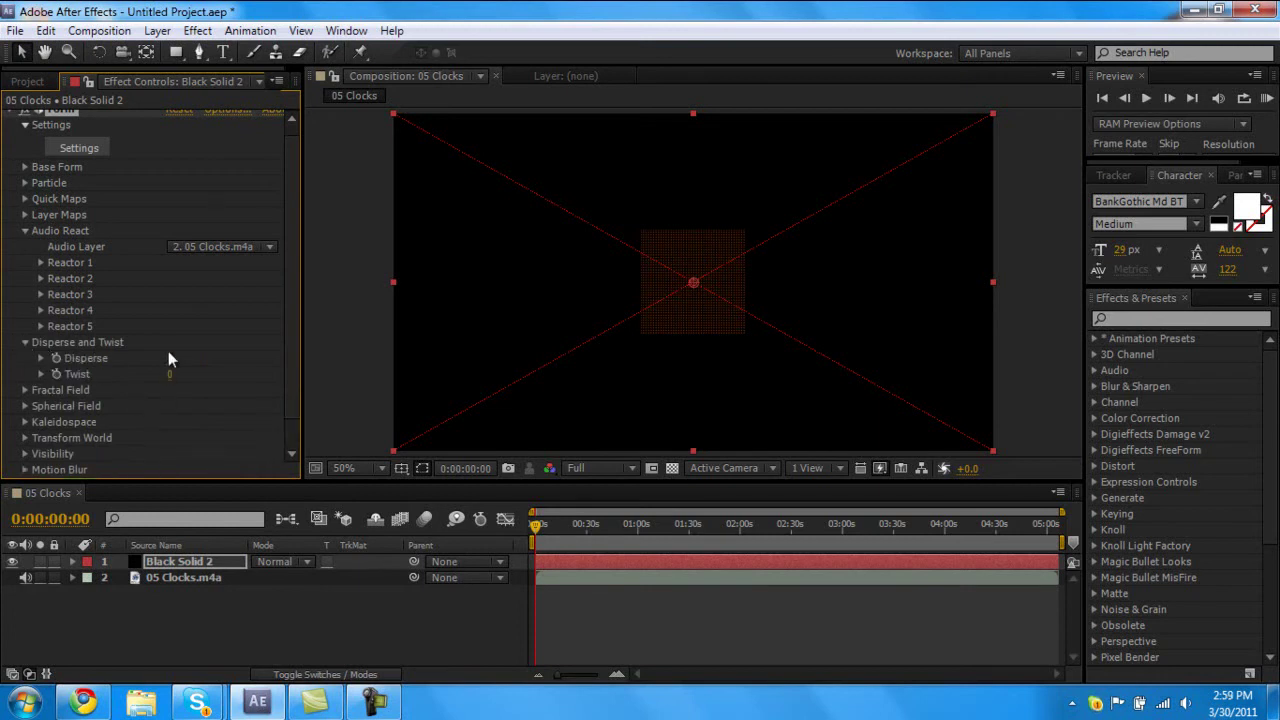
drag(170, 357, 182, 351)
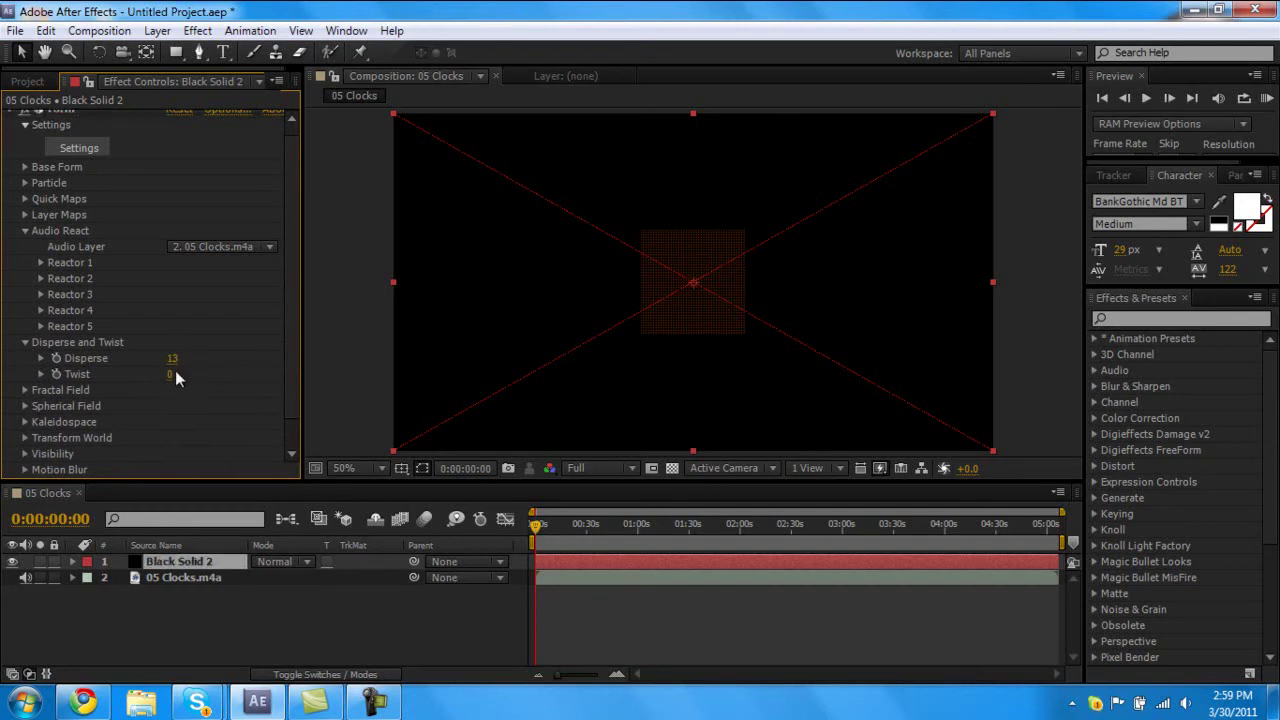
click(170, 373)
text(1)
key(Return)
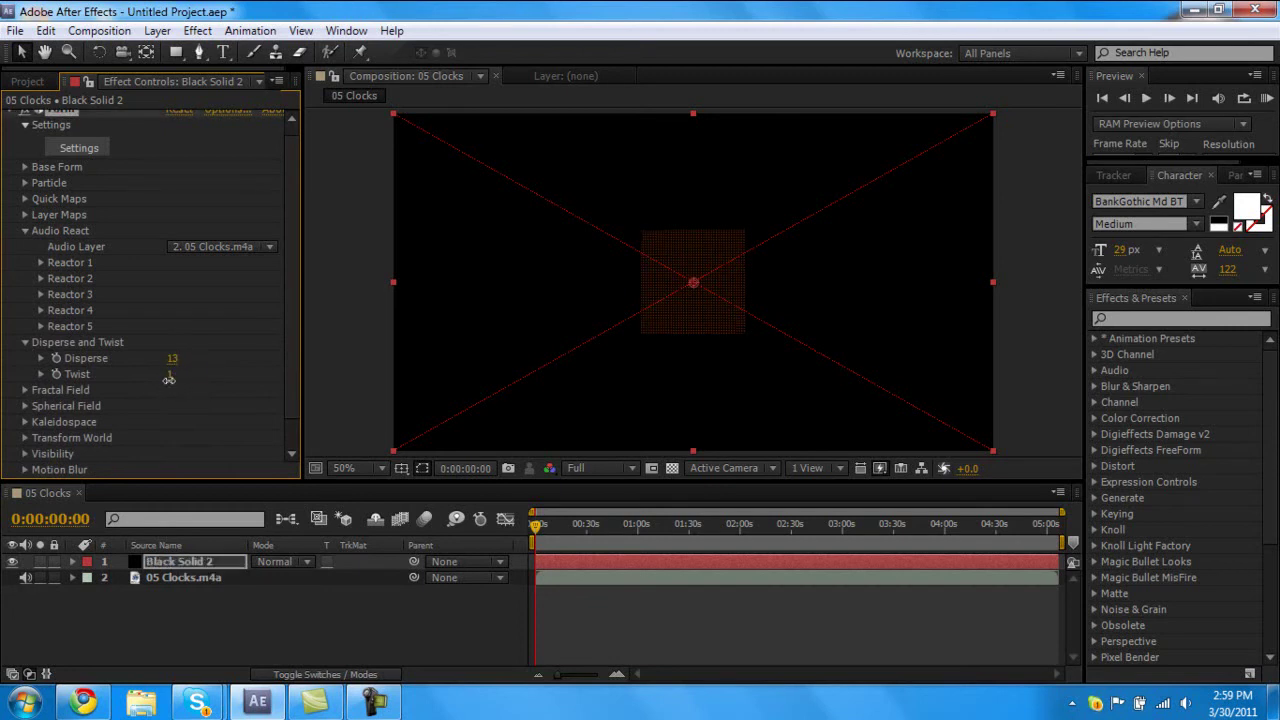
click(169, 374)
key(Return)
click(170, 375)
text(2)
key(Return)
key(period)
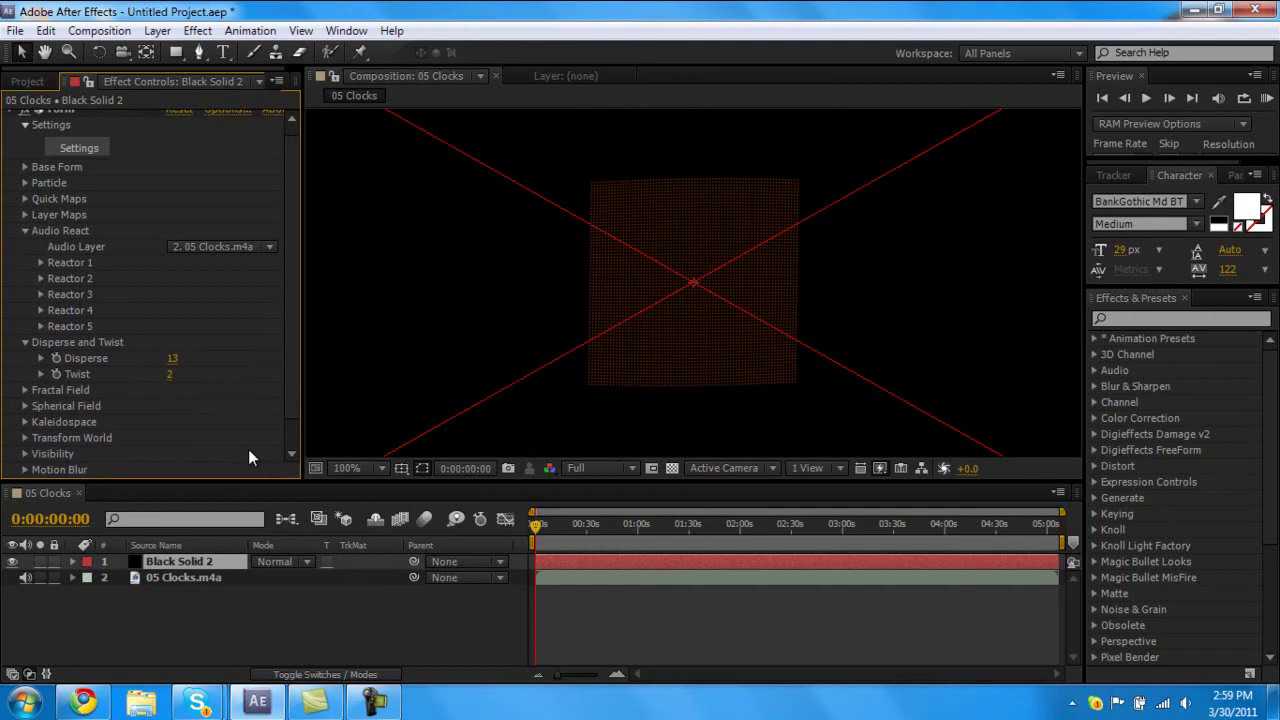
Leave Form's Motion Blur on Comp Settings and enable the composition's motion blur switch.
click(25, 342)
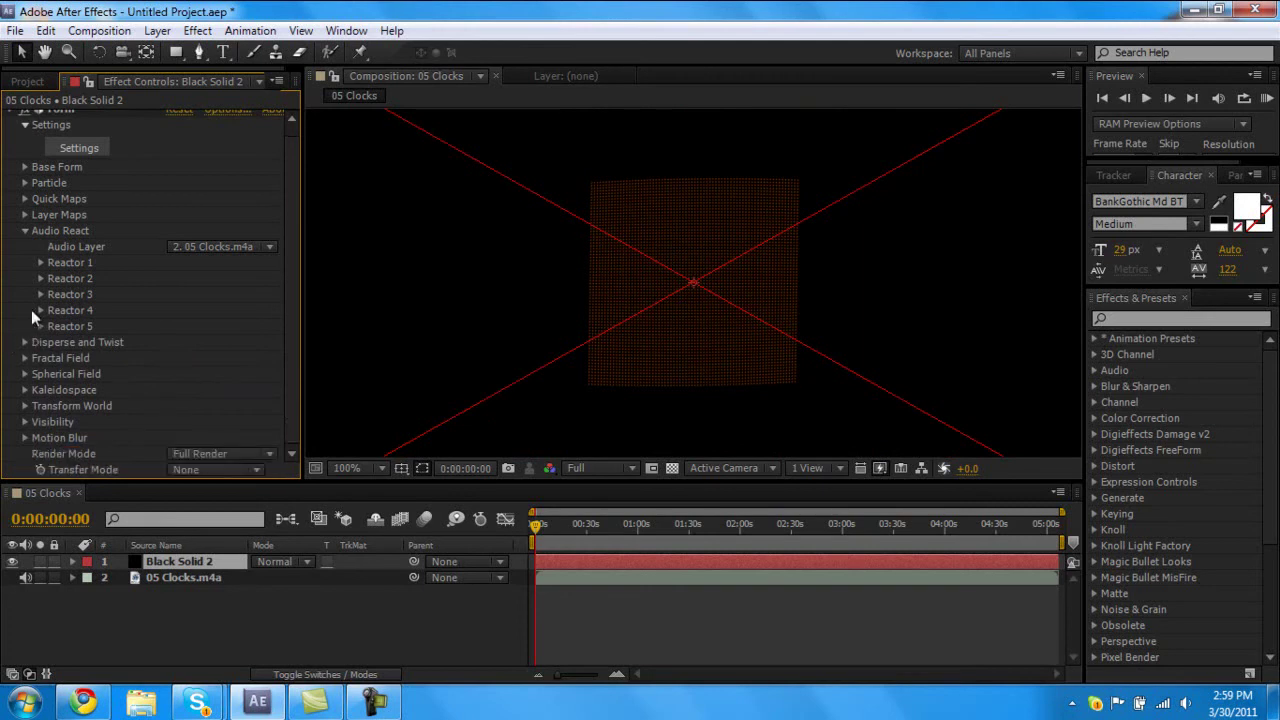
click(25, 229)
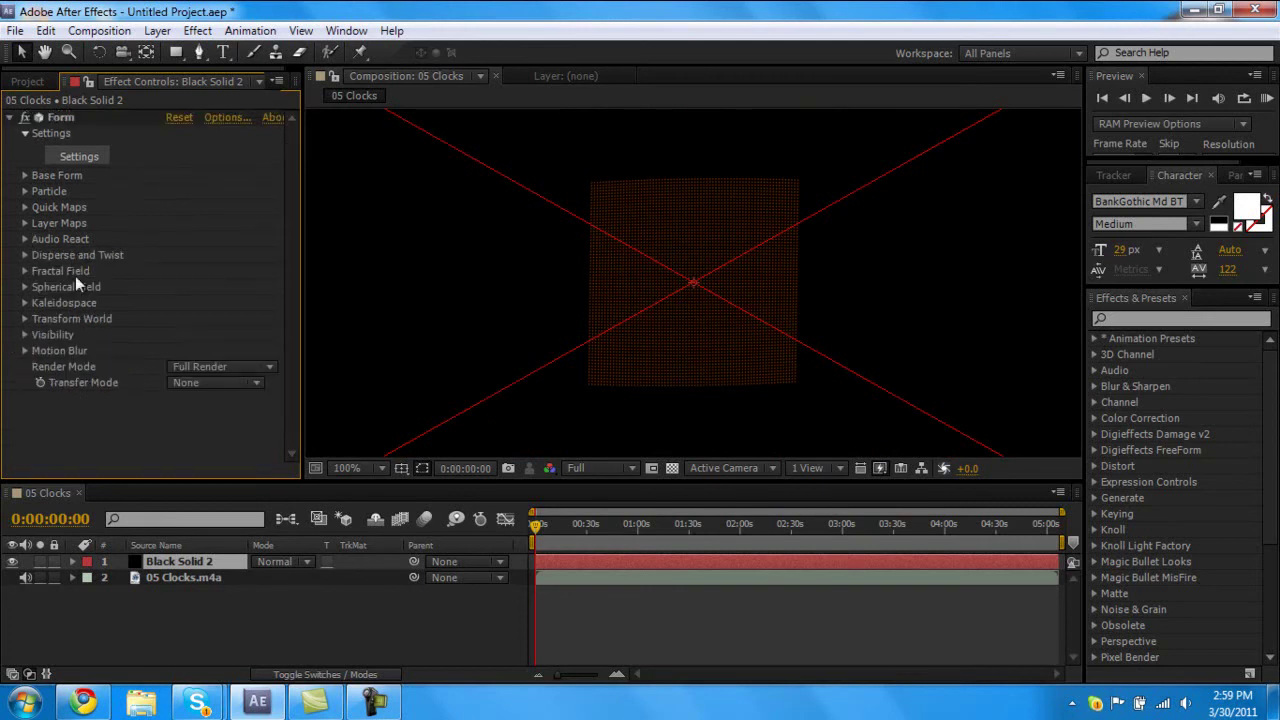
click(25, 350)
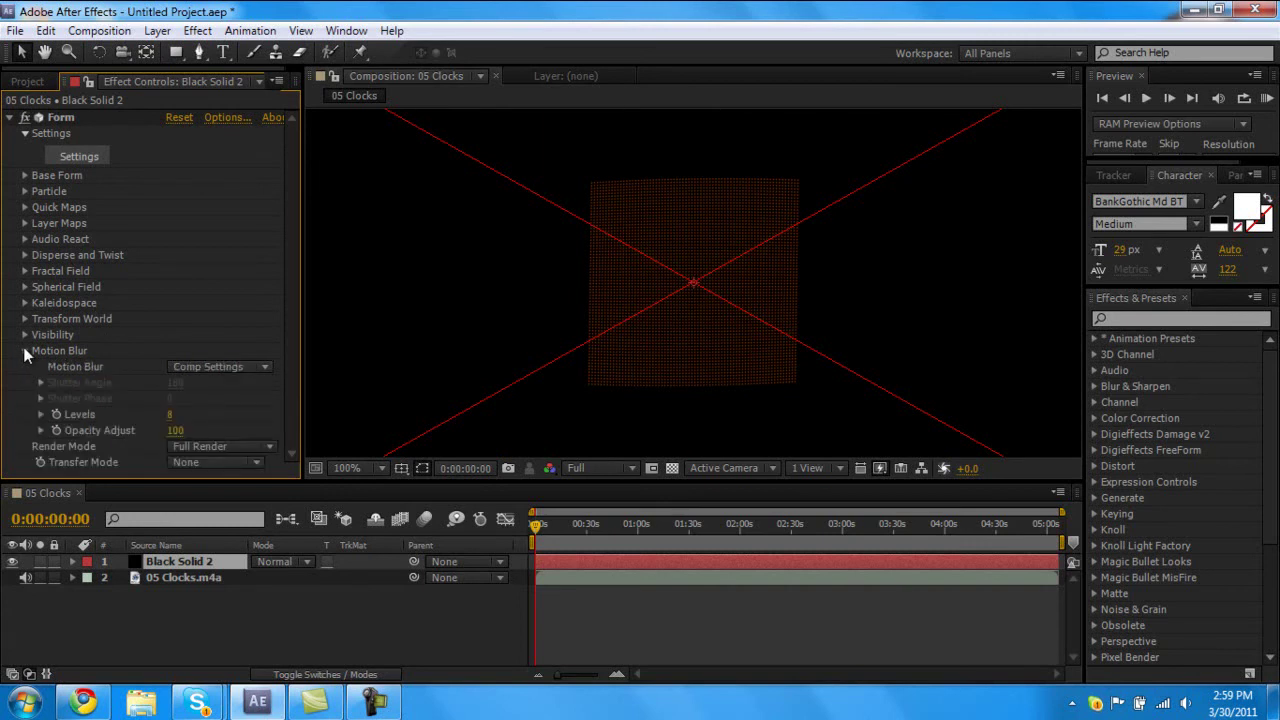
click(260, 367)
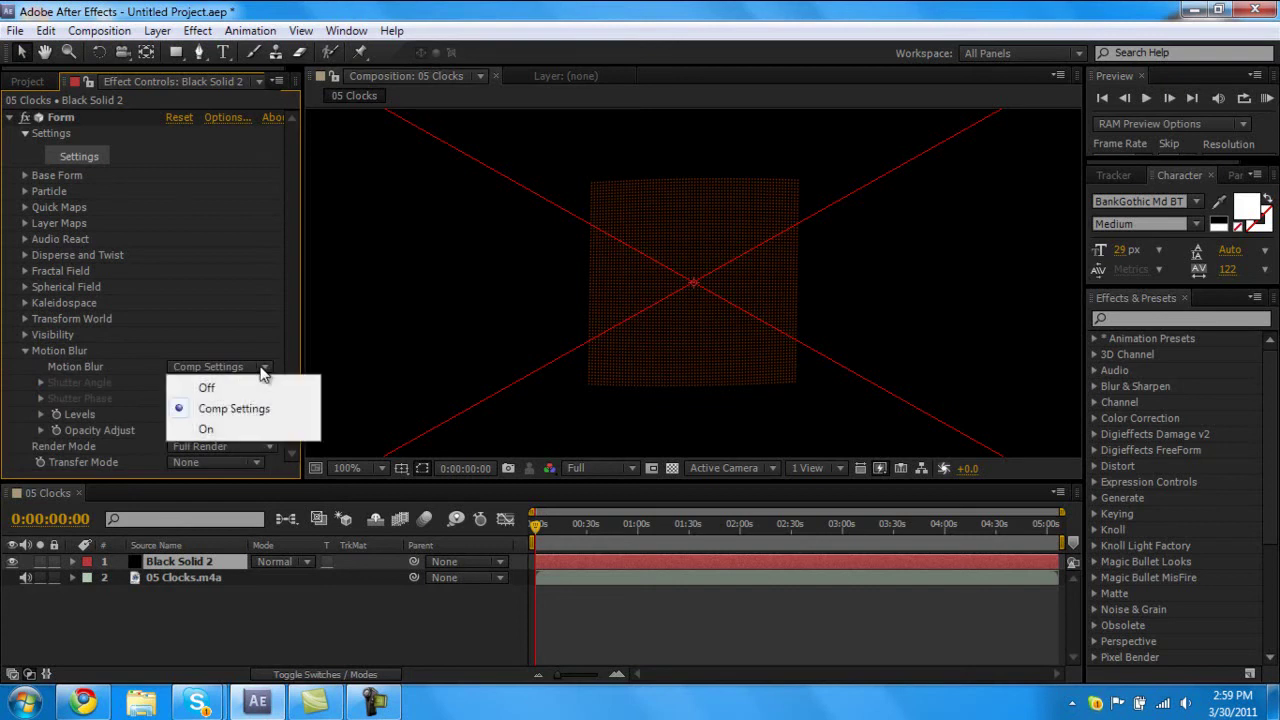
click(25, 349)
click(25, 349)
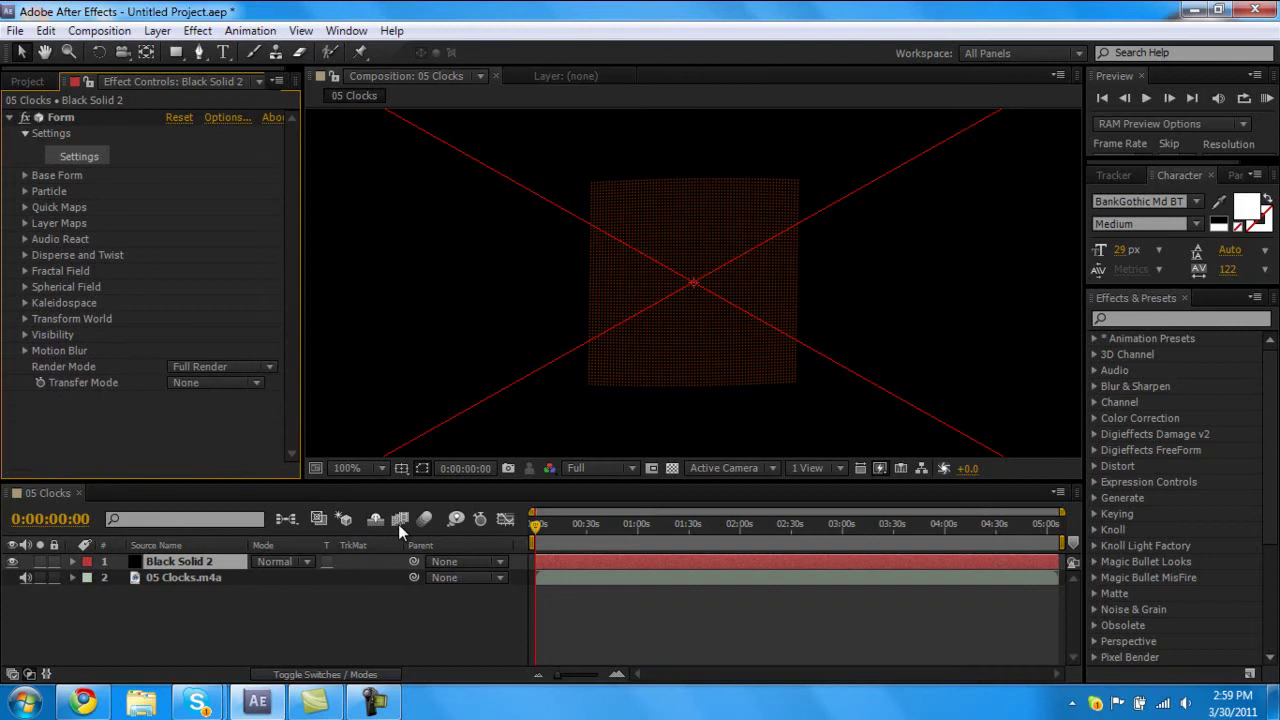
click(417, 520)
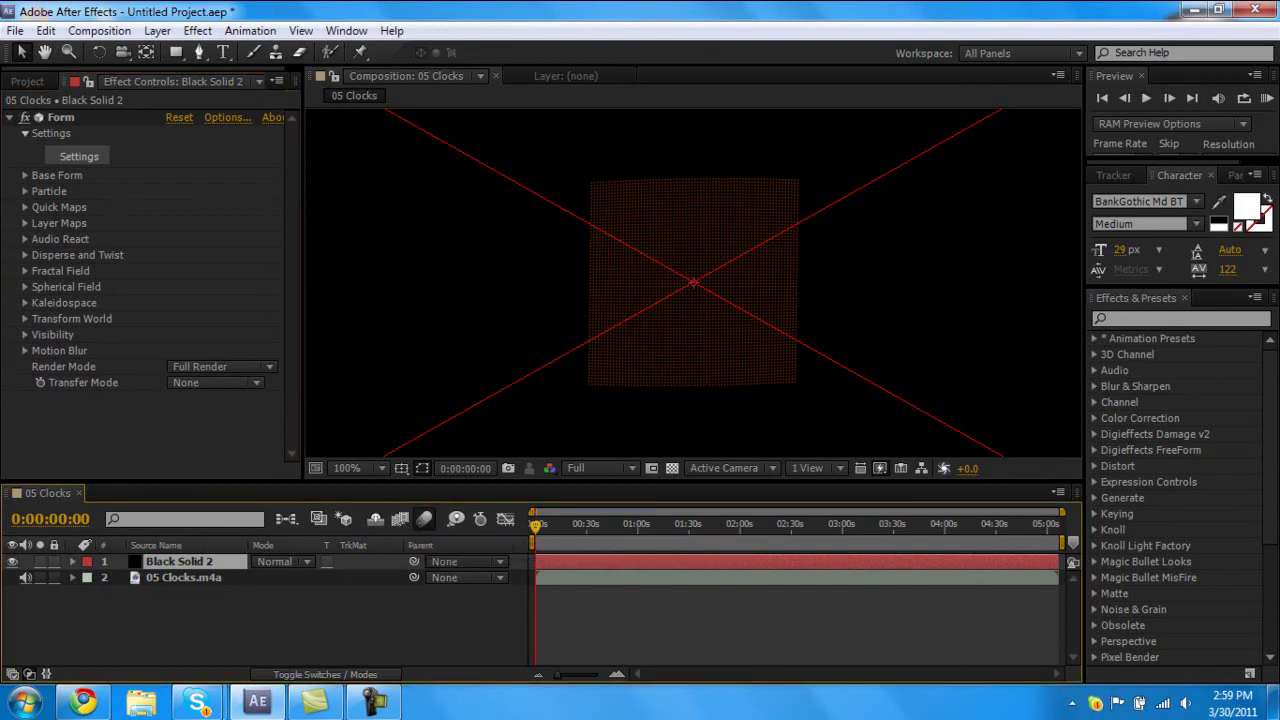
RAM-preview the dispersing grid, stop it, and park on a frame where particles scatter.
click(1266, 98)
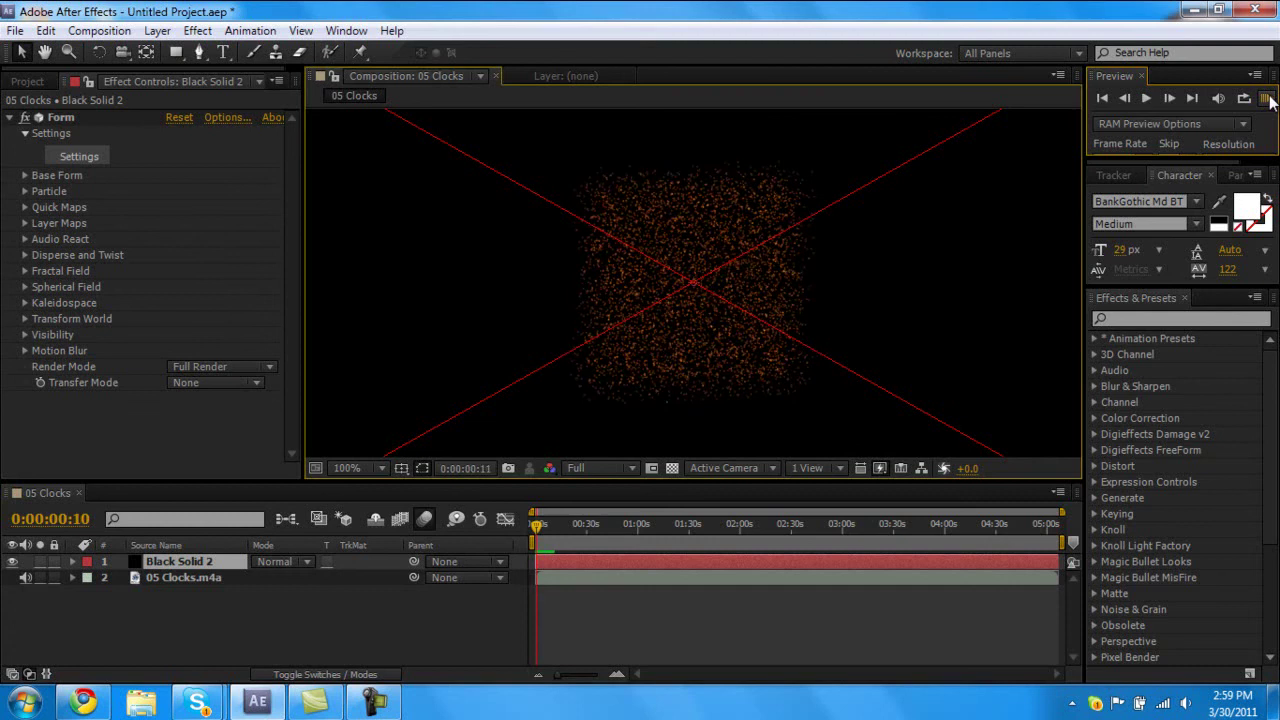
click(1266, 98)
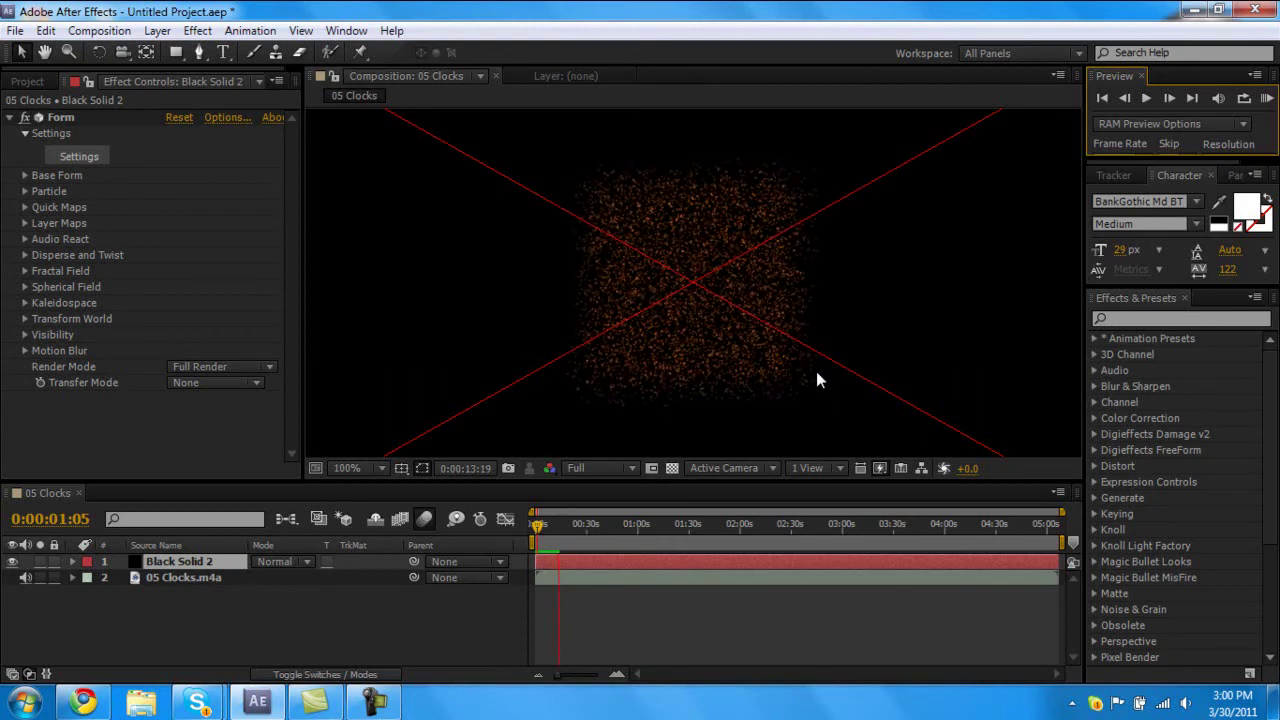
click(552, 540)
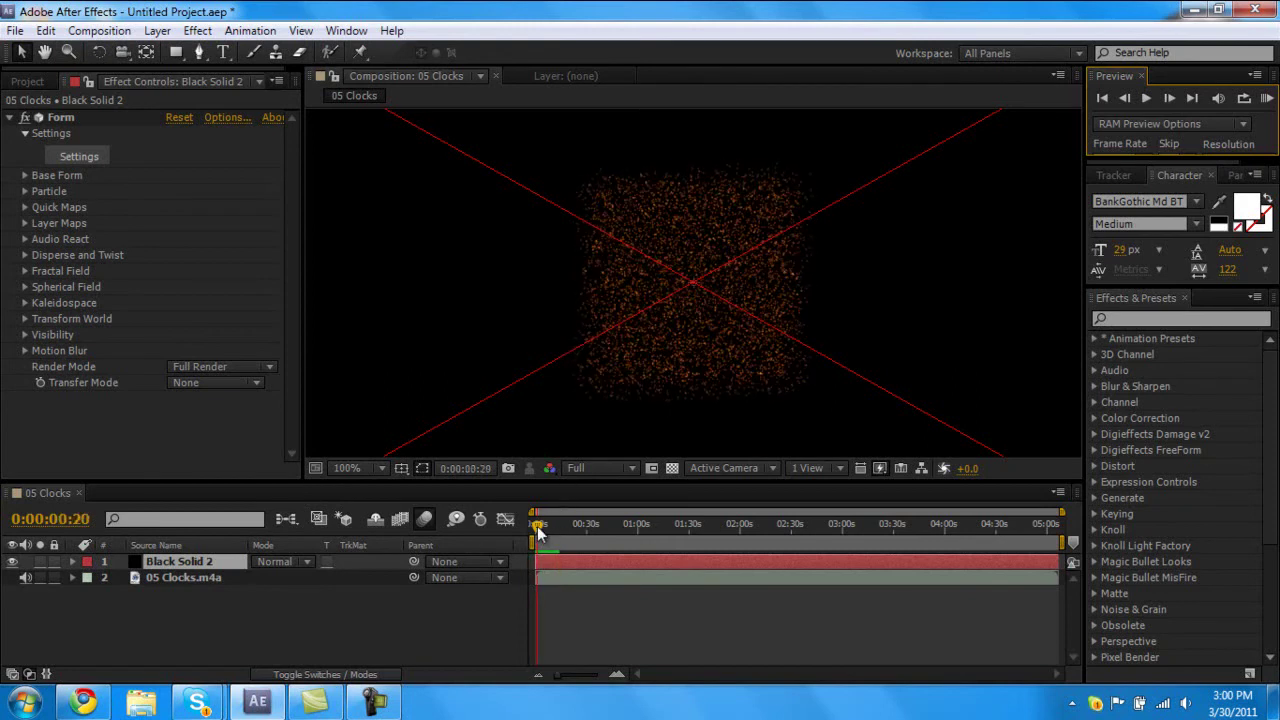
click(537, 526)
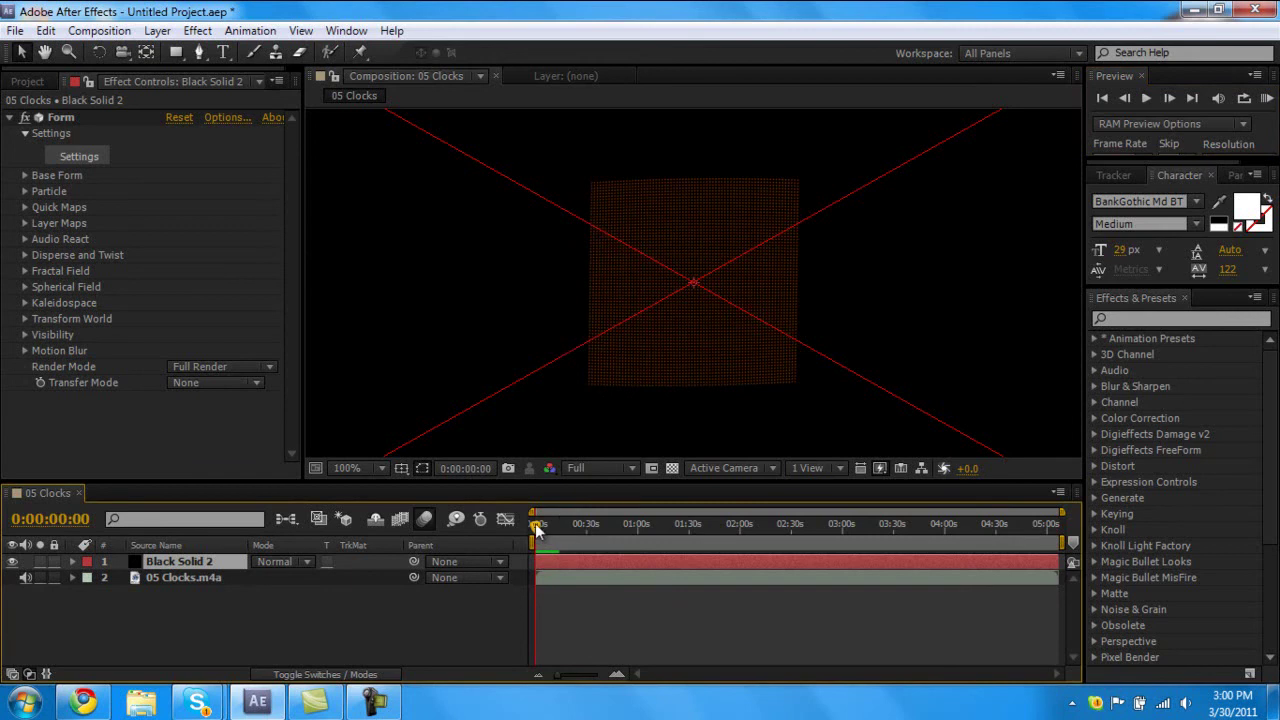
click(538, 521)
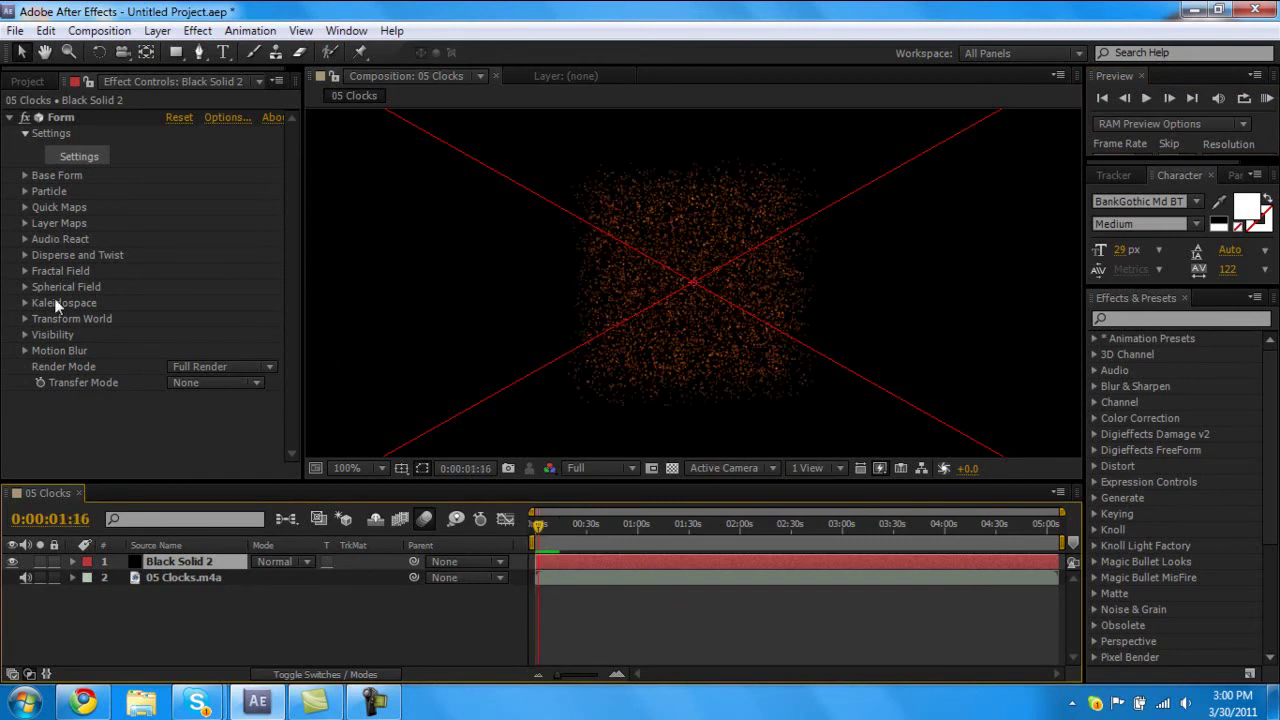
Scrub Form's Size X to 1050 and Size Y to 660, then zoom the viewer to 50%.
click(25, 176)
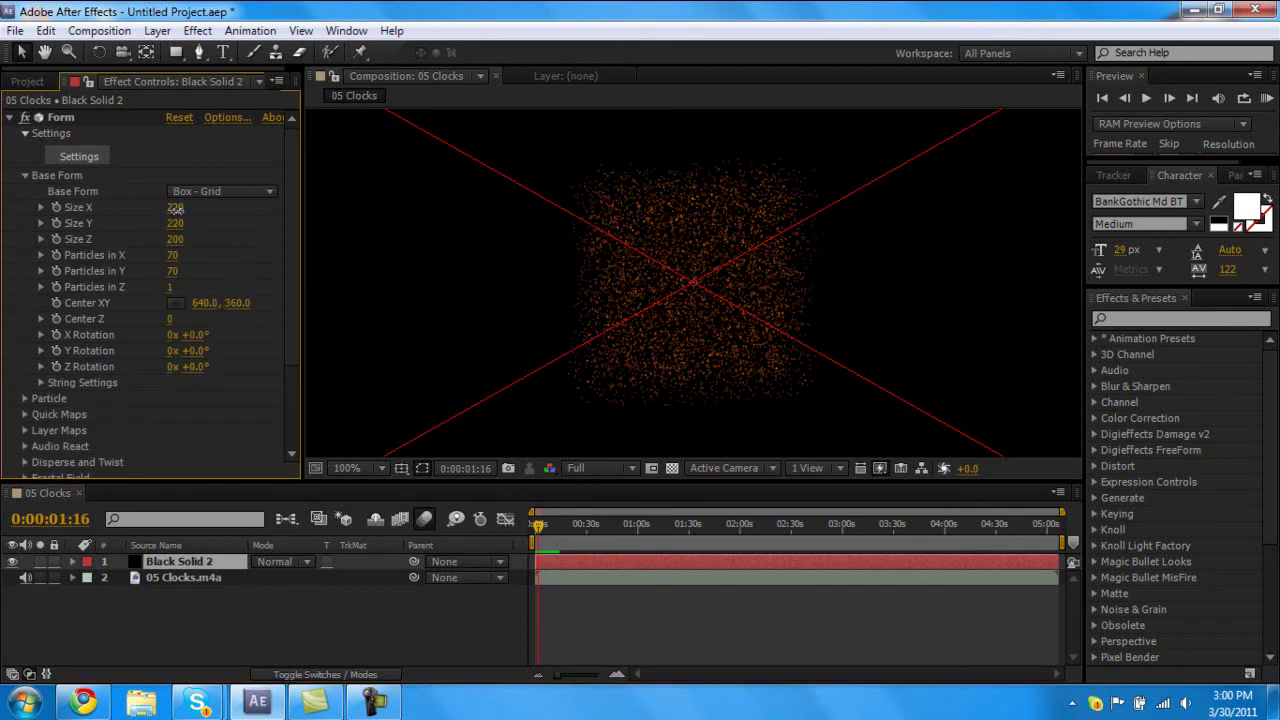
drag(176, 210, 228, 213)
click(1266, 98)
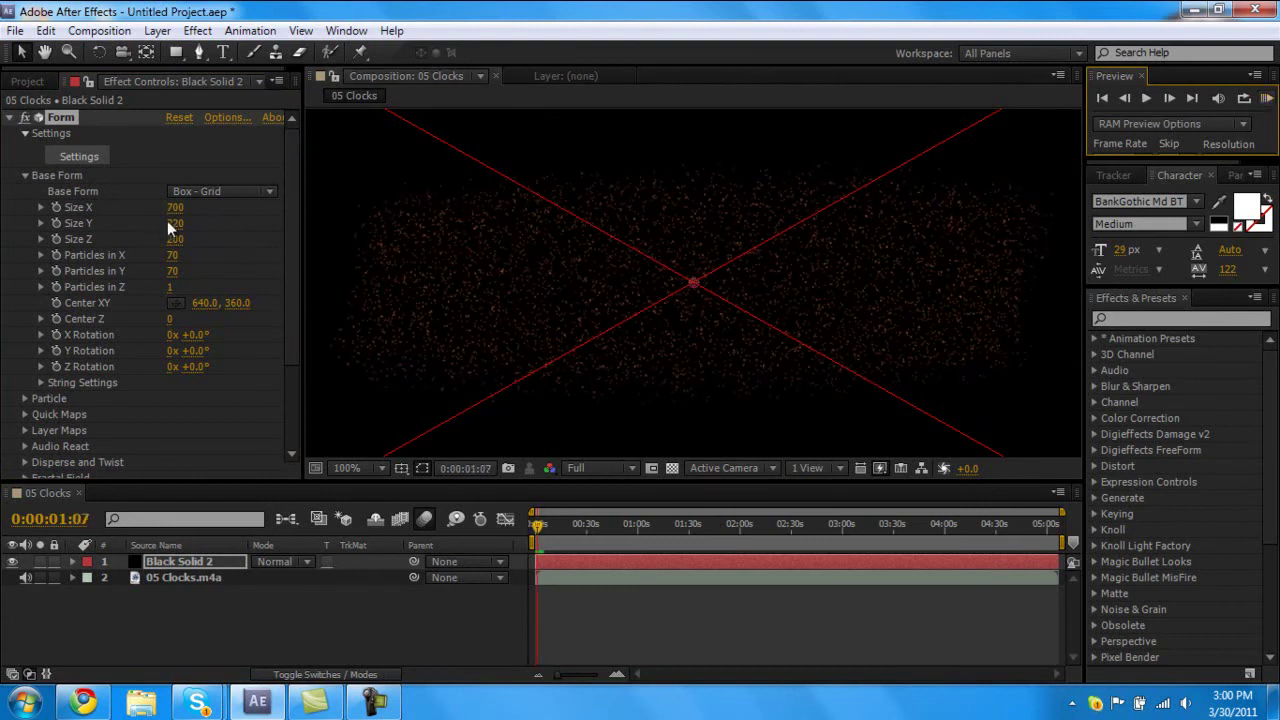
drag(167, 220, 215, 208)
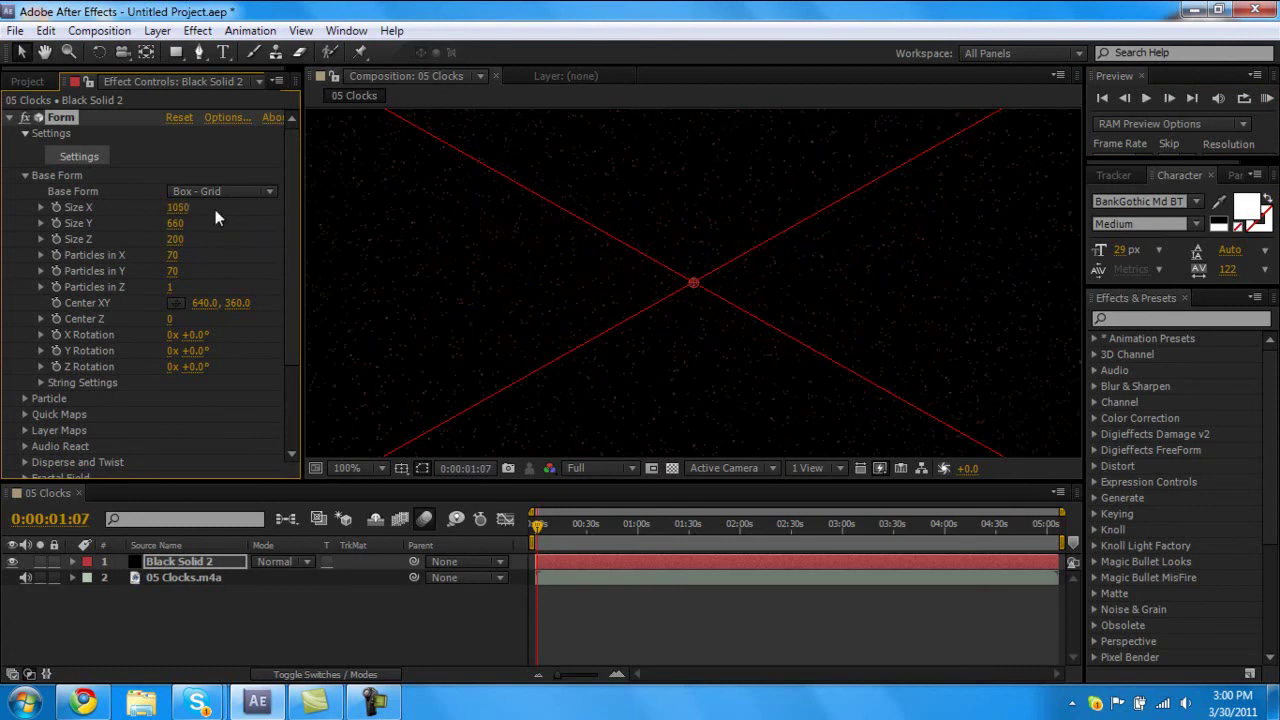
click(695, 283)
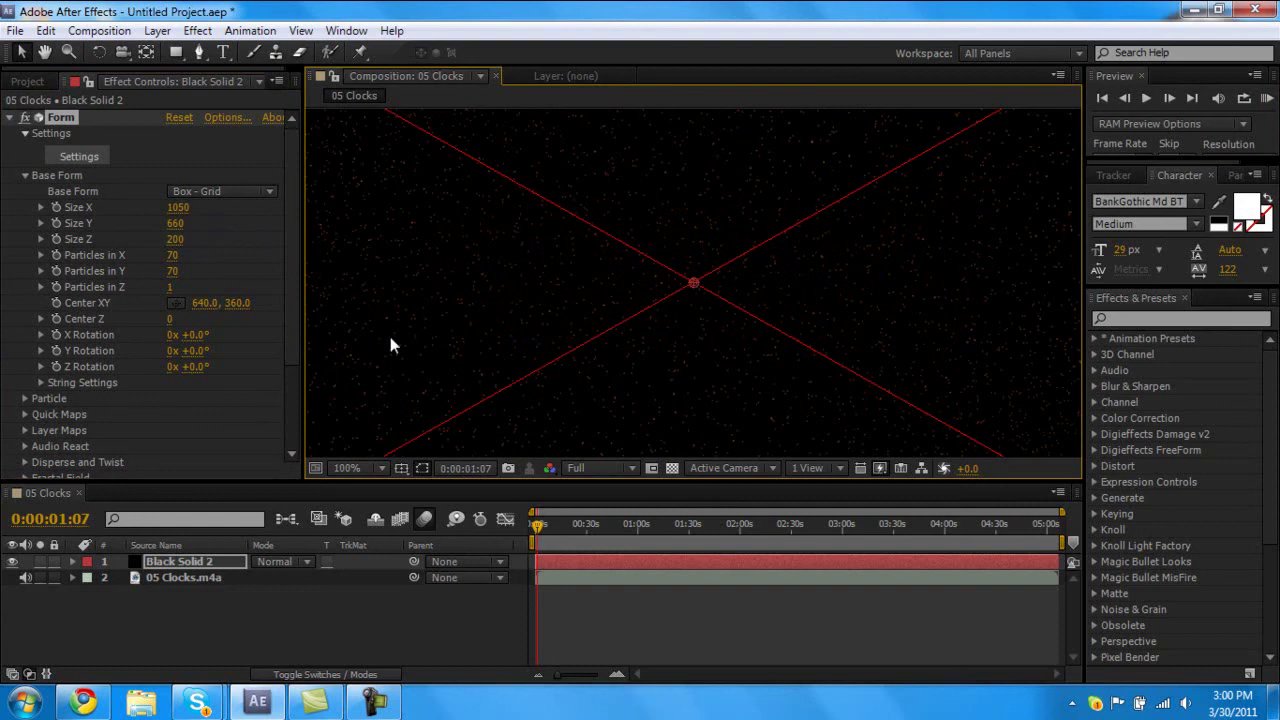
scroll(447, 288, down, 2)
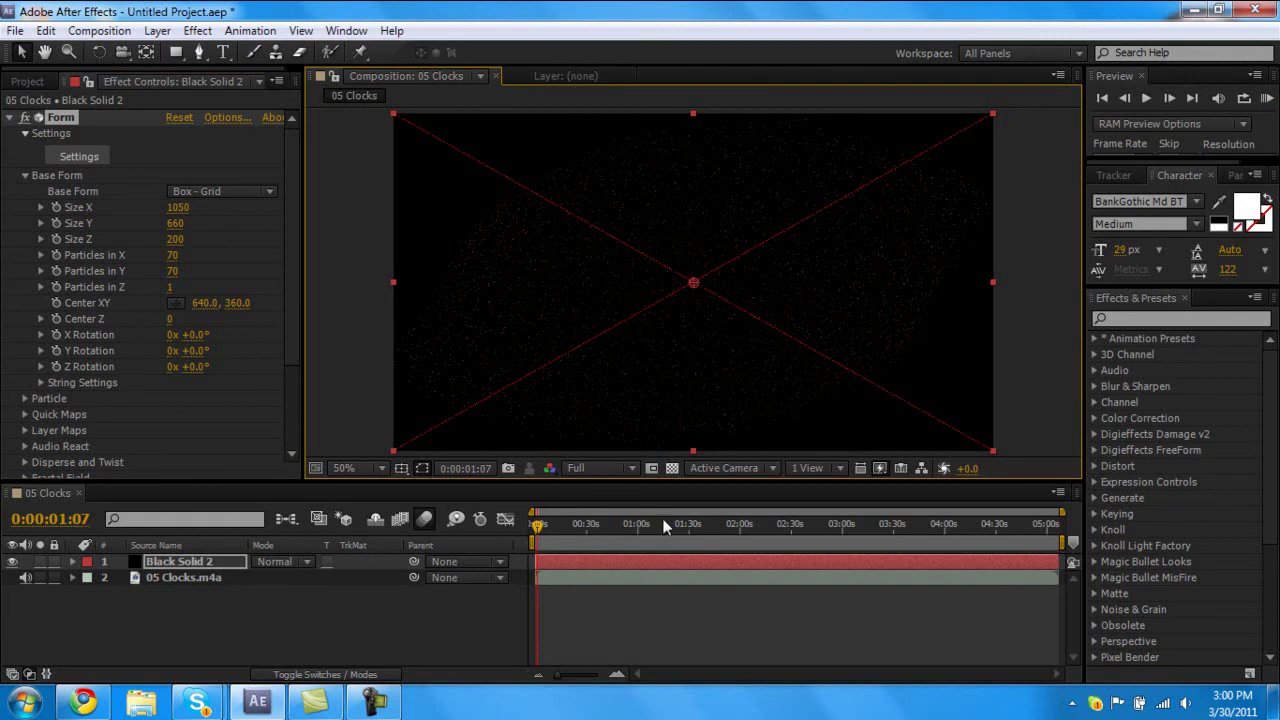
RAM-preview the full-frame particles with the song, then reselect Black Solid 2.
click(1266, 96)
click(1267, 98)
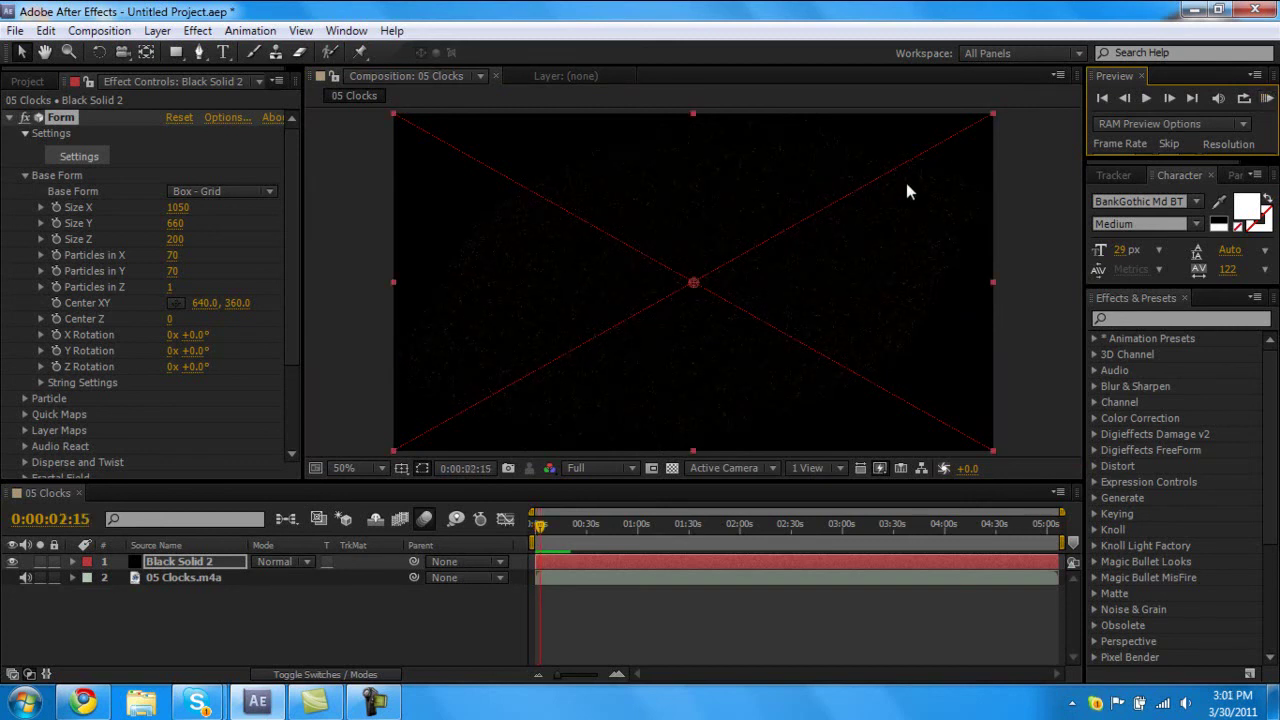
click(183, 574)
click(179, 564)
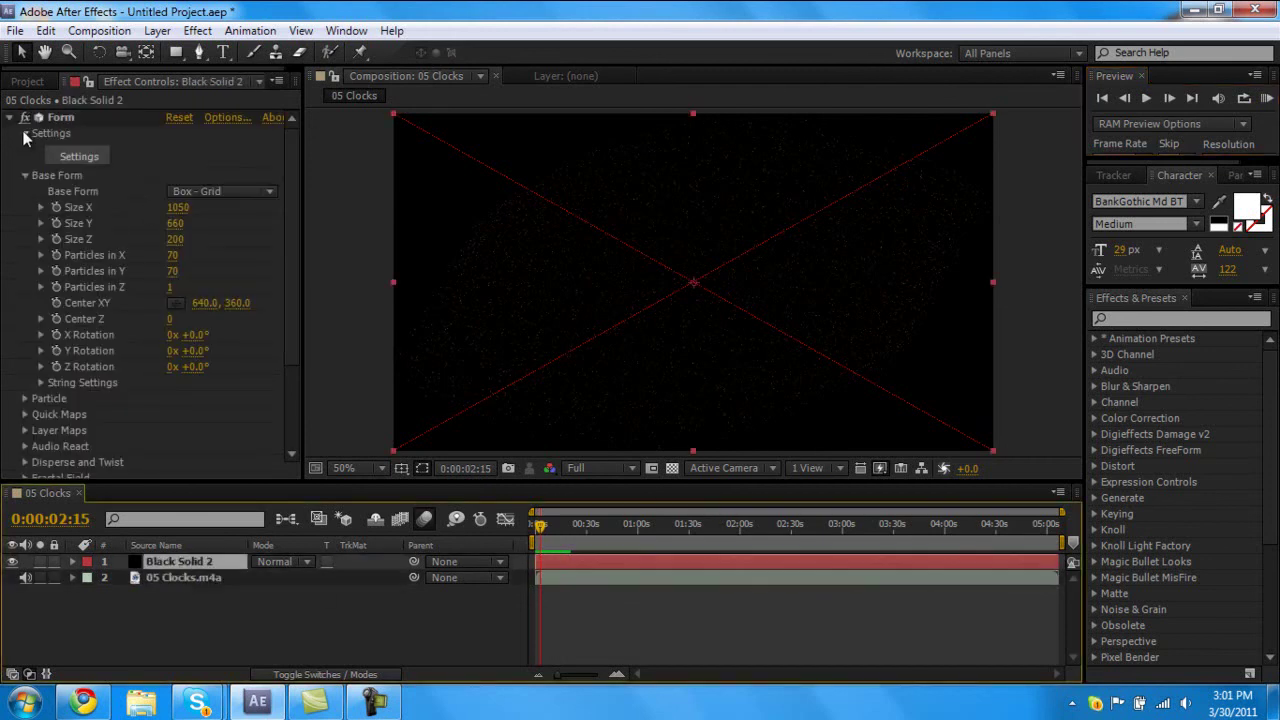
Collapse Settings, Base Form and the whole Form effect, and widen the composition viewer.
click(25, 134)
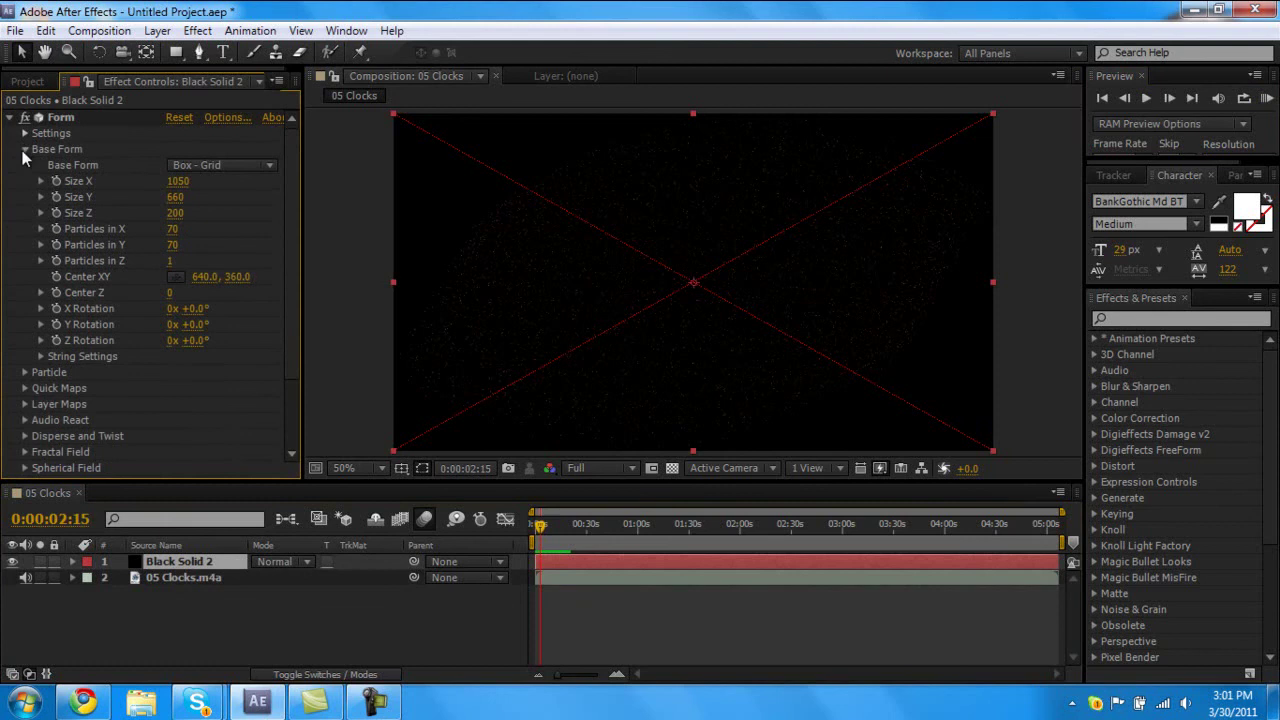
click(25, 150)
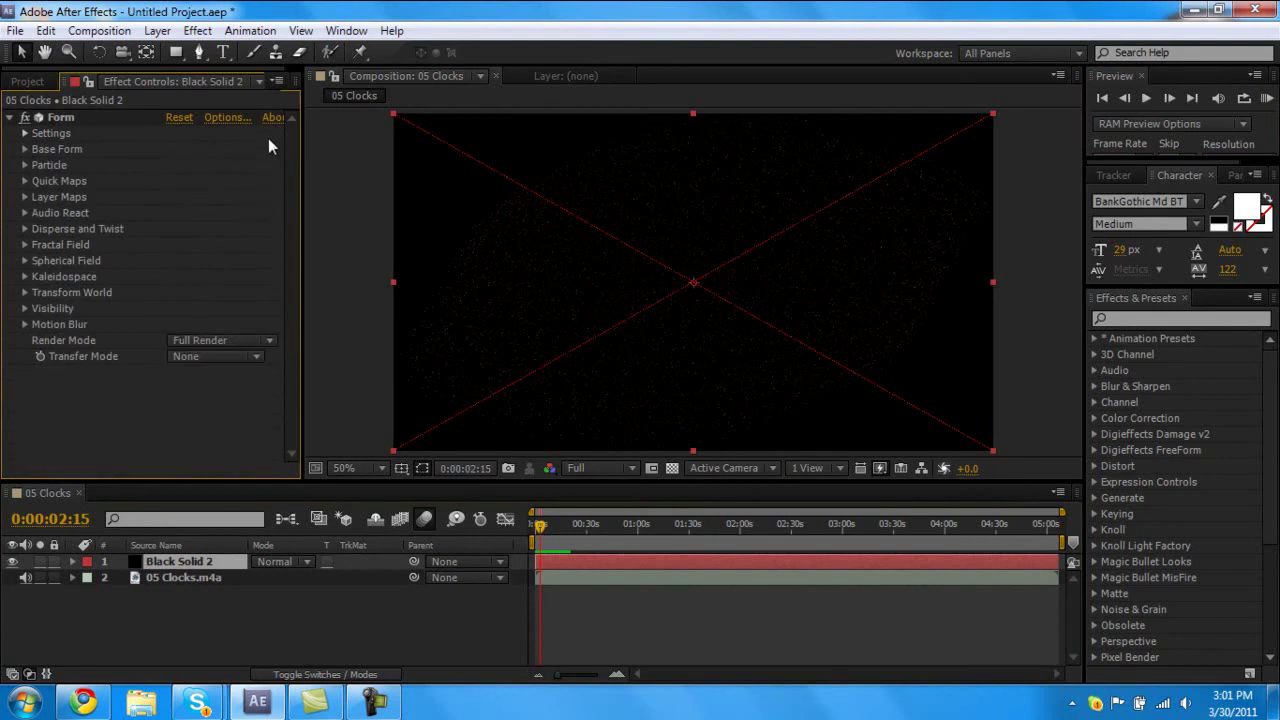
mouse_move(301, 121)
mouse_down()
mouse_move(328, 122)
mouse_move(270, 128)
mouse_move(281, 130)
mouse_up()
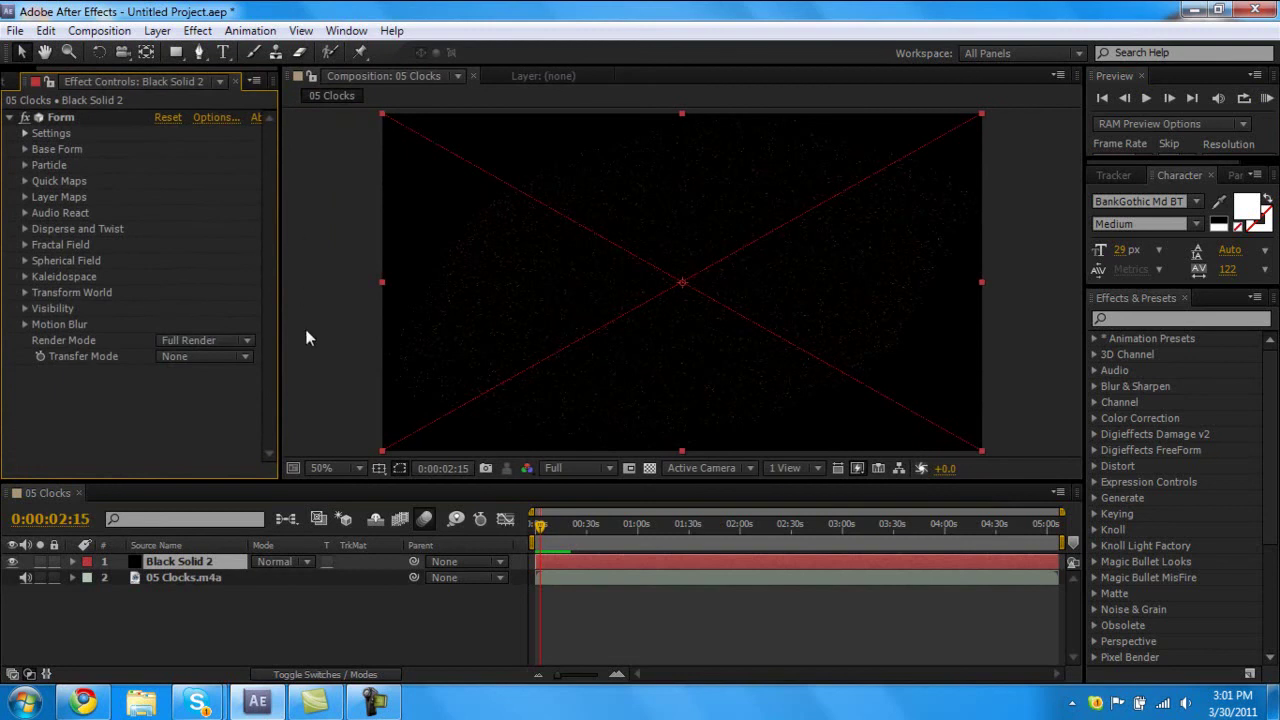
click(9, 117)
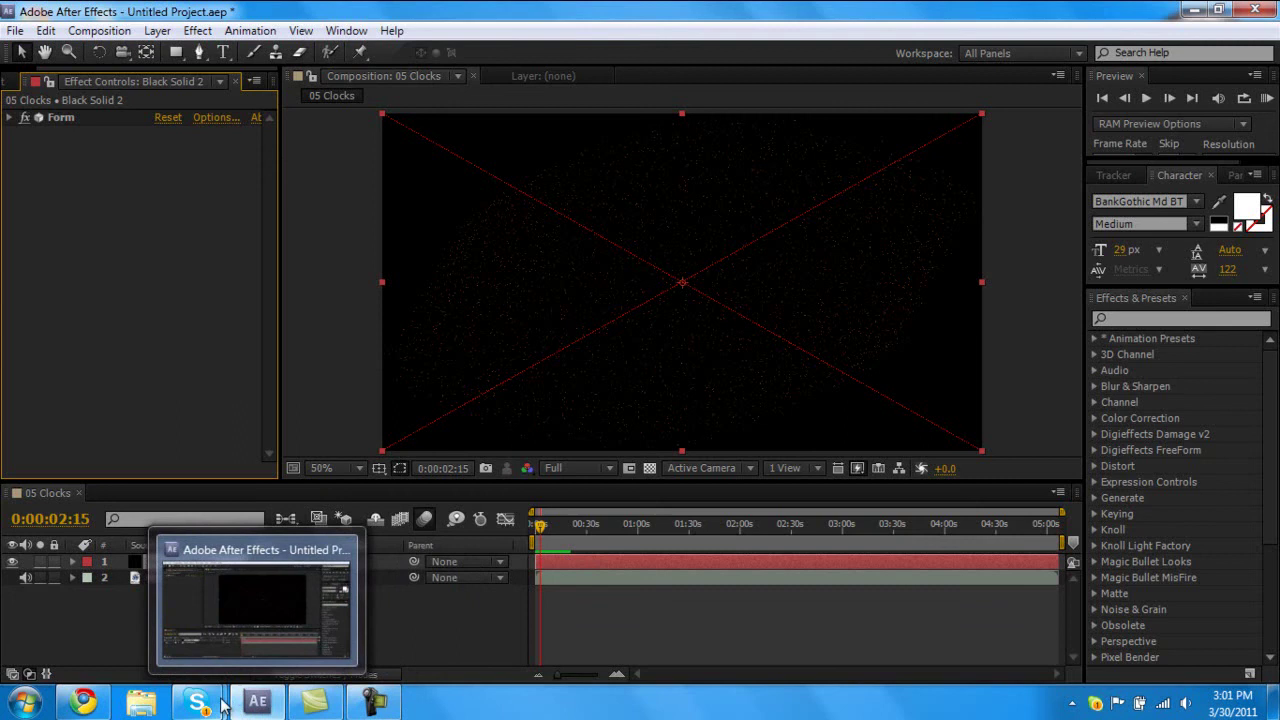
click(390, 708)
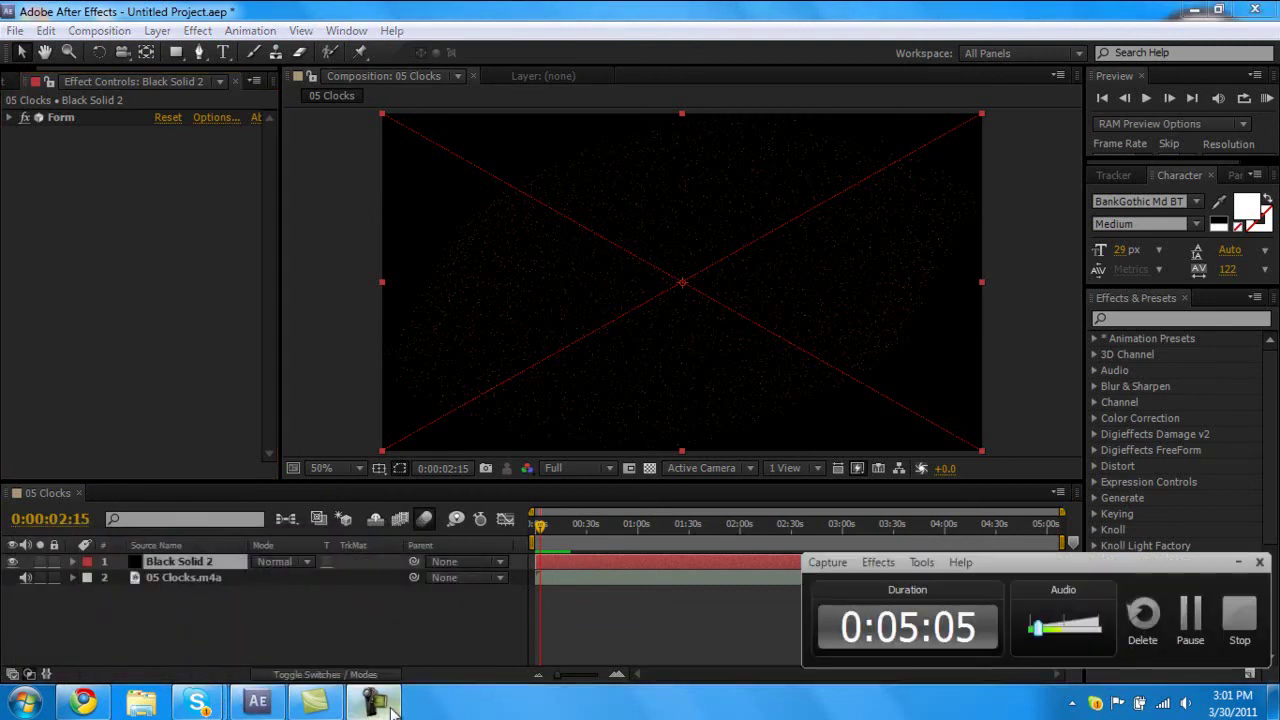